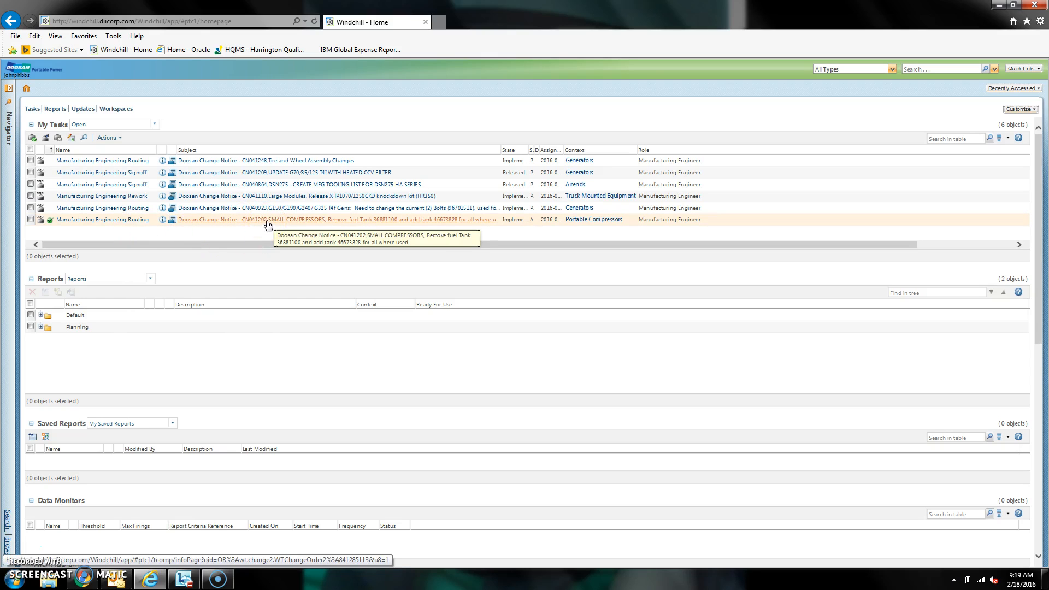
Open change notice CN041202 from the task list and review its attributes, attachments, affected parts and change requests
left_click(268, 224)
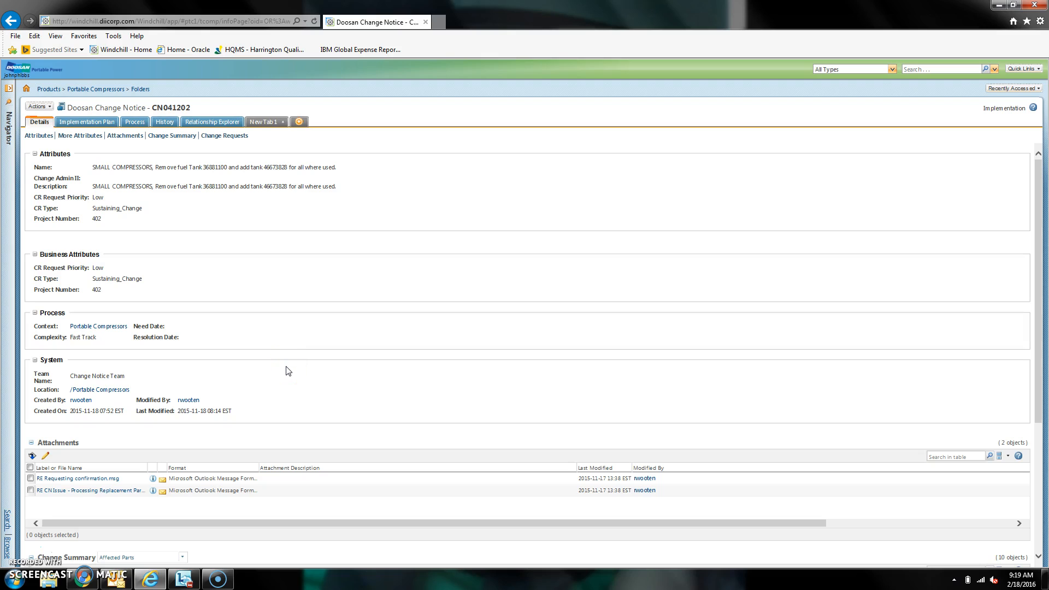
scroll(290, 371, "down", 3)
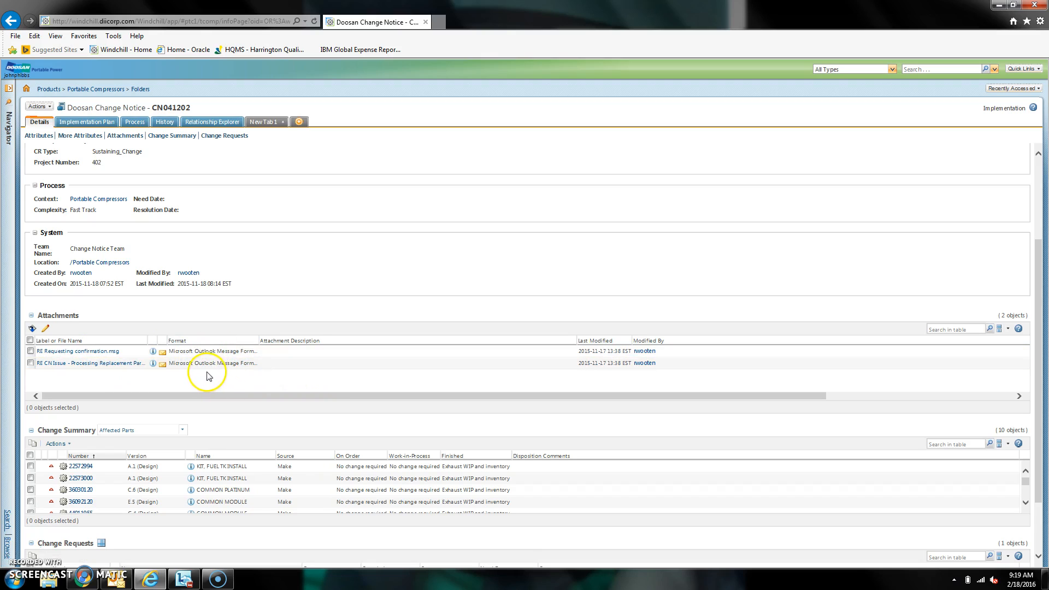
scroll(320, 376, "down", 2)
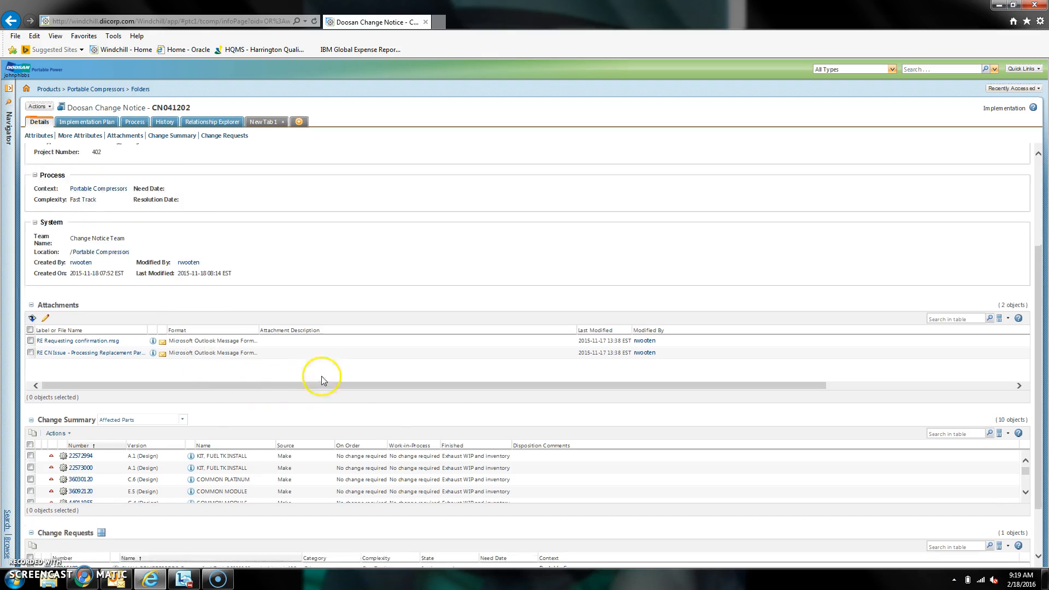
scroll(356, 336, "up", 4)
scroll(356, 331, "down", 4)
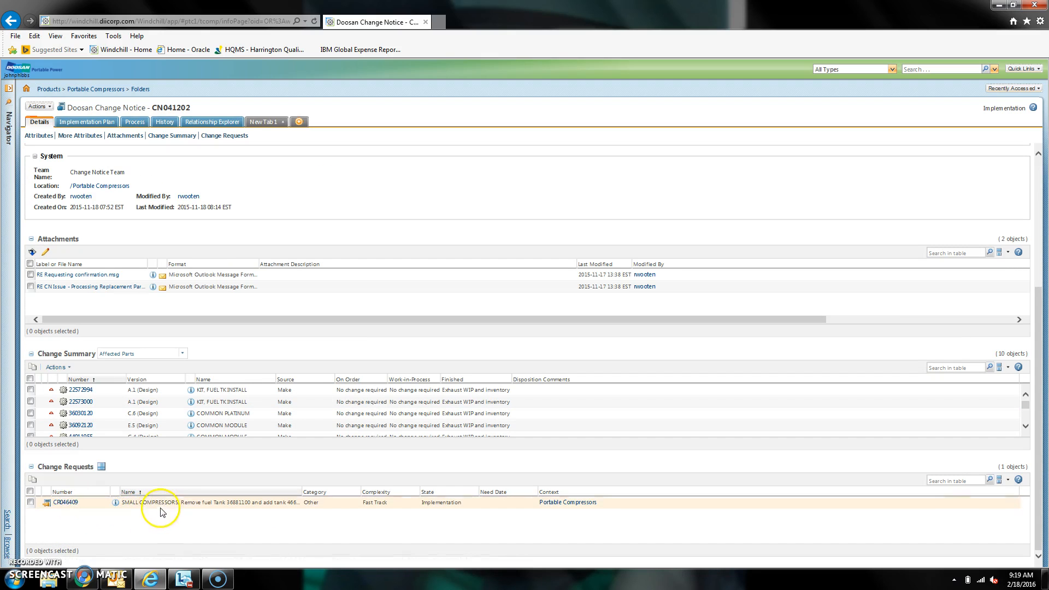
scroll(304, 476, "up", 4)
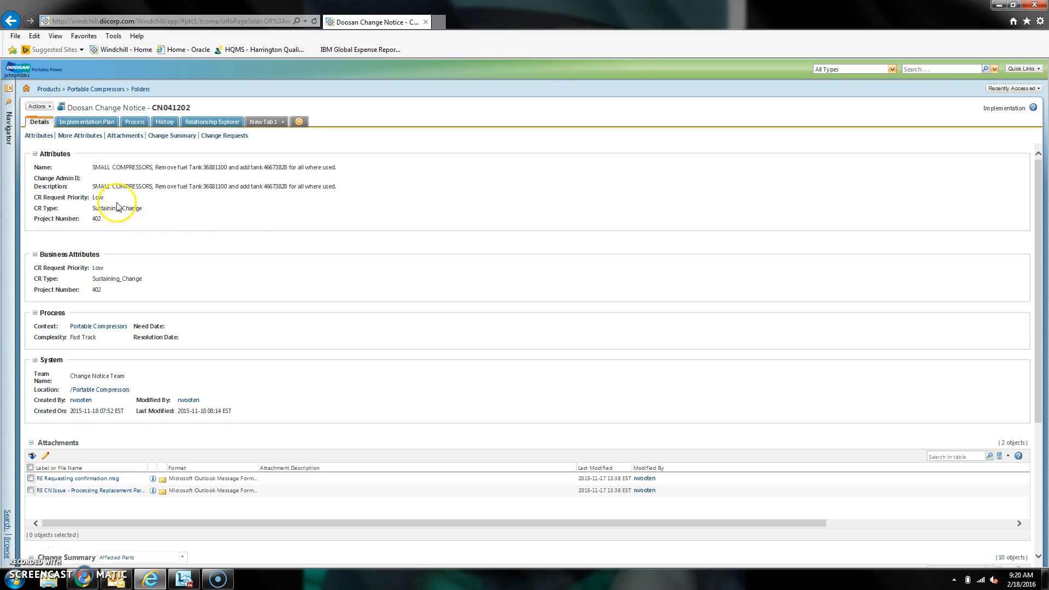
Open change task CA045302 from the implementation plan for editing and advance to its affected and resulting objects
left_click(94, 124)
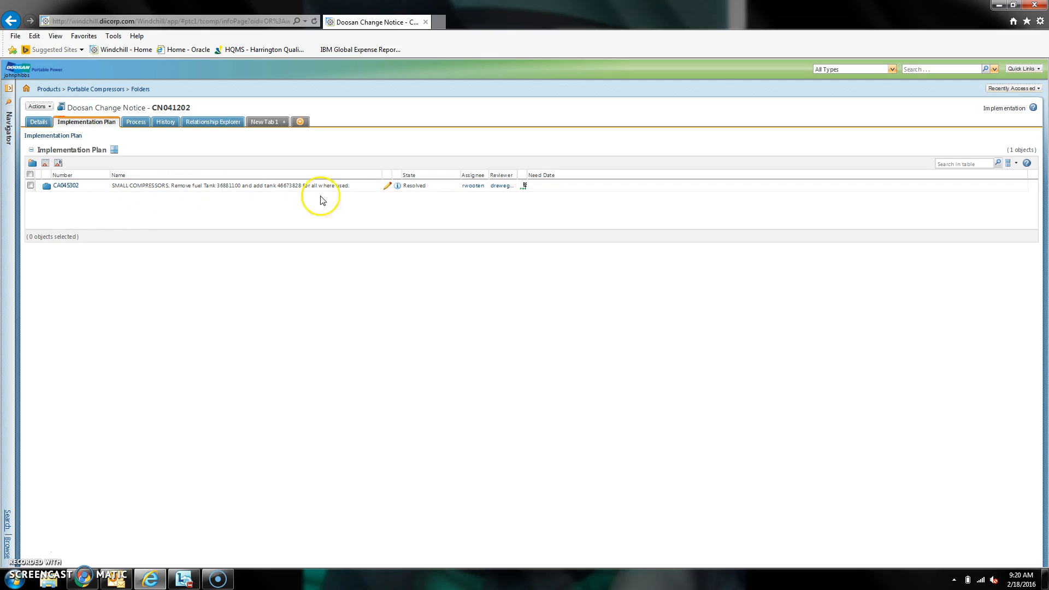
left_click(387, 187)
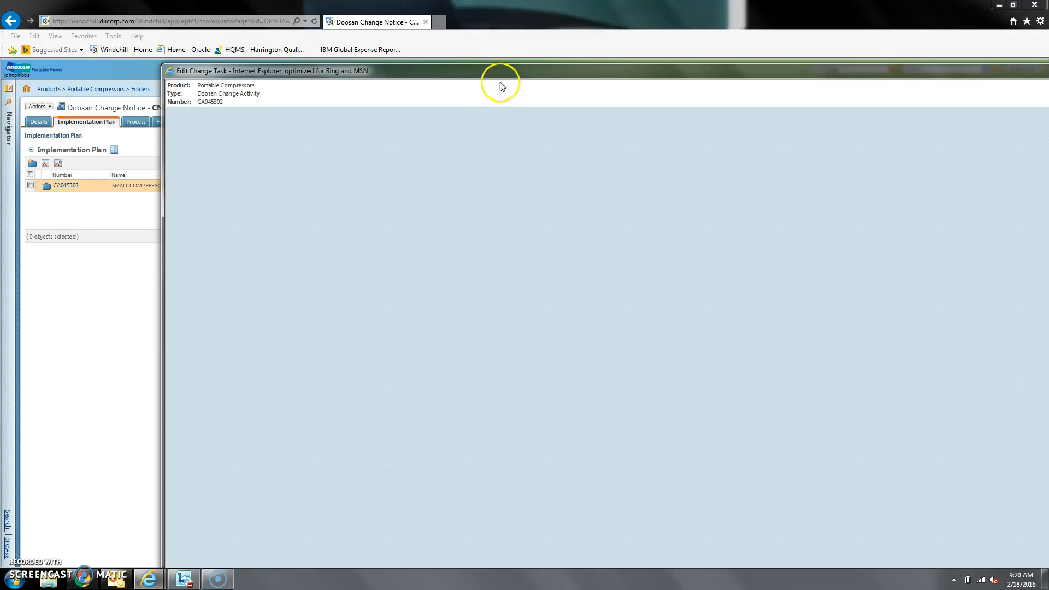
double_click(428, 71)
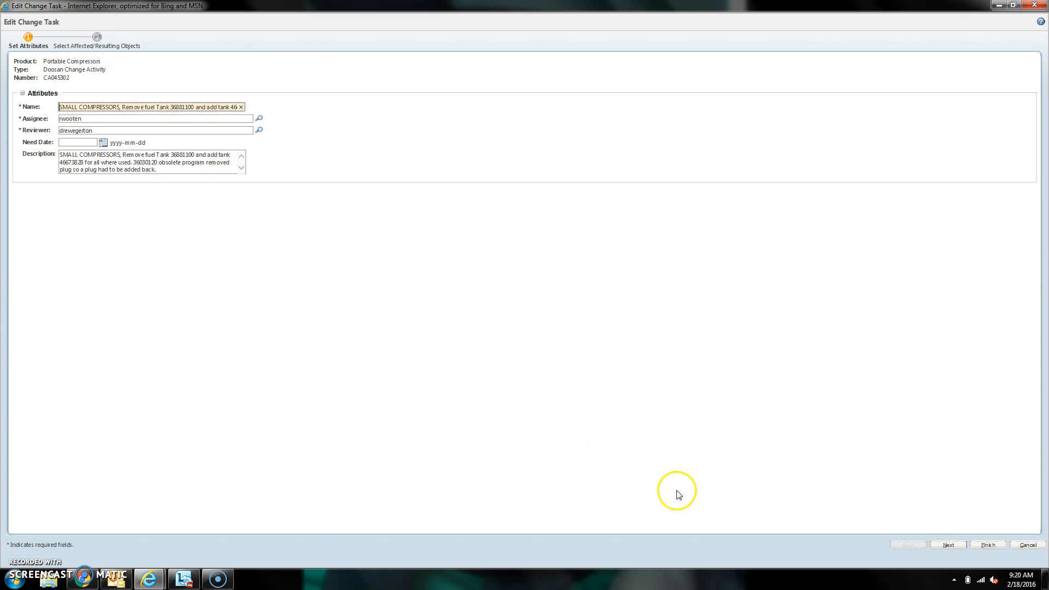
left_click(939, 547)
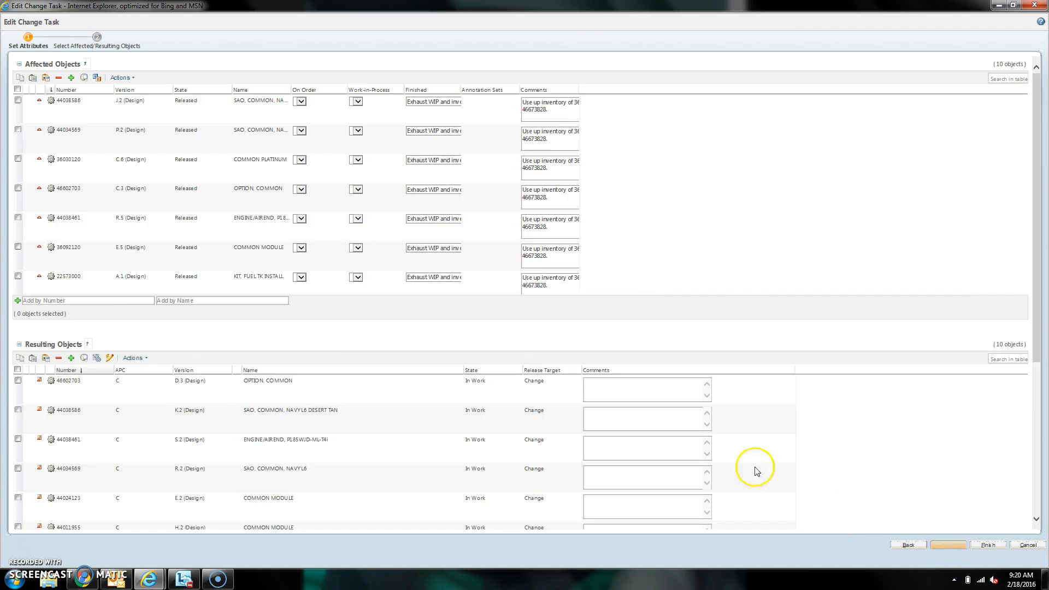
Enlarge the Affected Objects table to show all its rows and look over the Resulting Objects table
left_click_drag(400, 266, 400, 424)
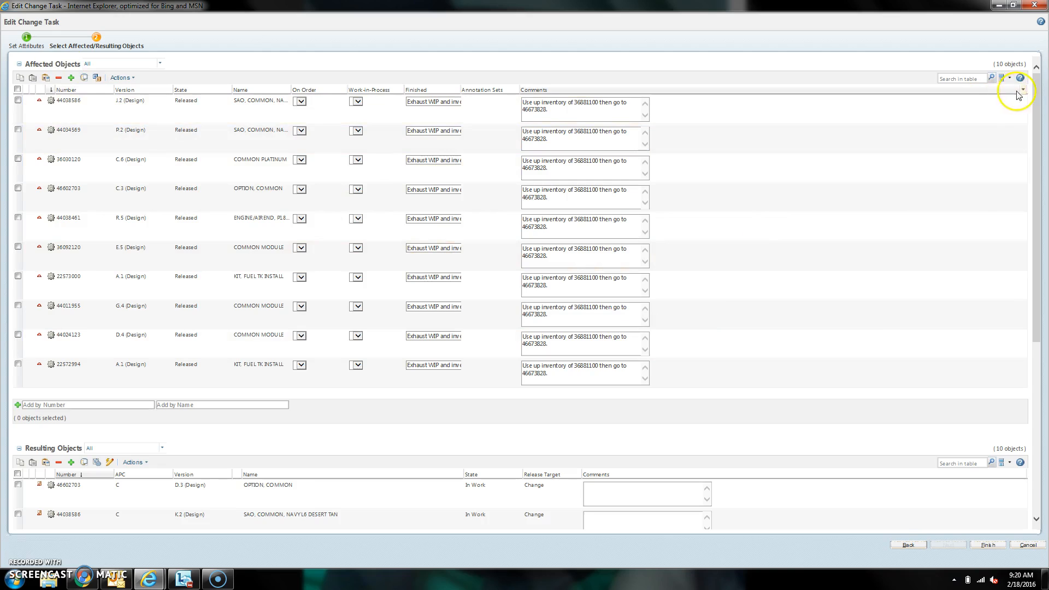
left_click_drag(1036, 94, 1040, 295)
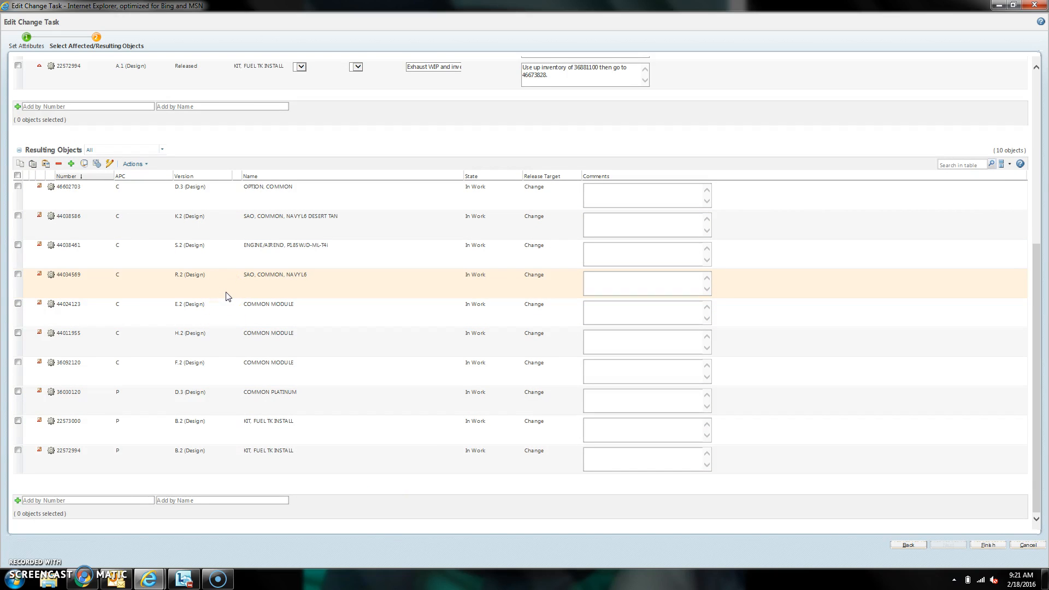
scroll(228, 296, "up", 5)
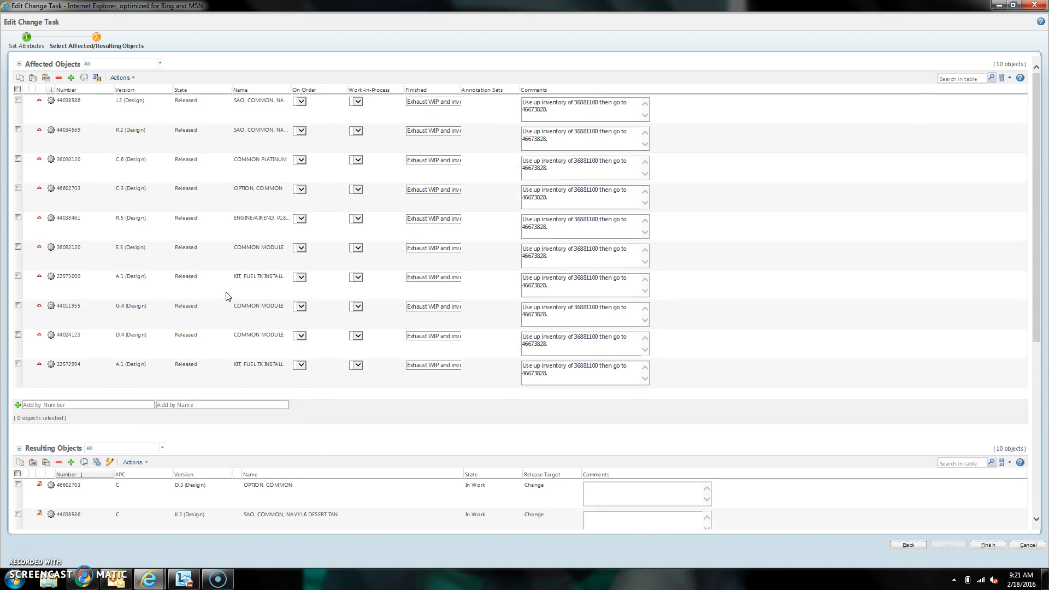
Check how many affected and resulting objects there are by selecting all rows in each table and clearing the selection
left_click(18, 91)
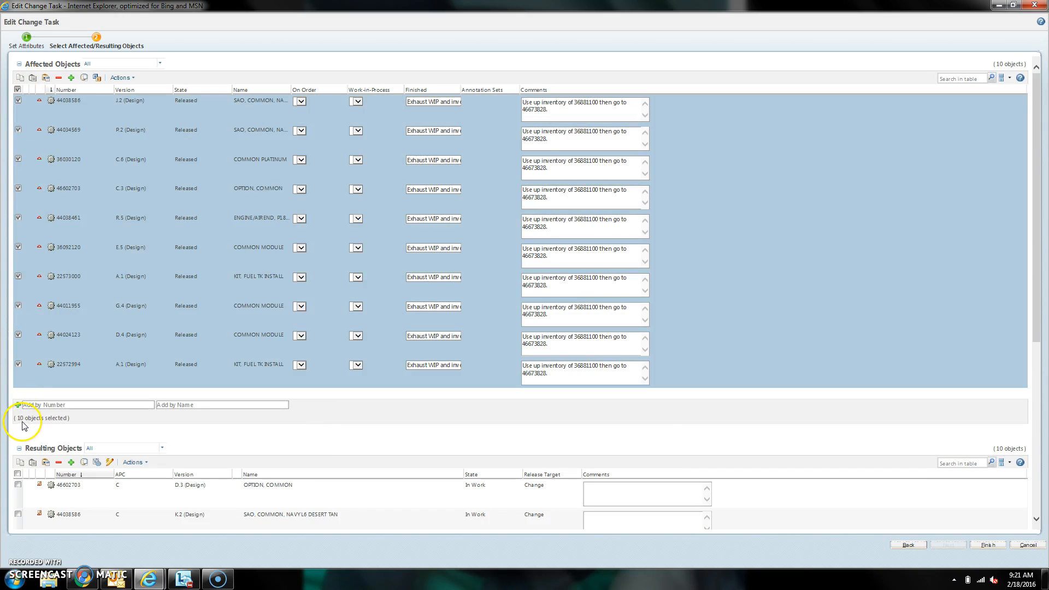
left_click(18, 90)
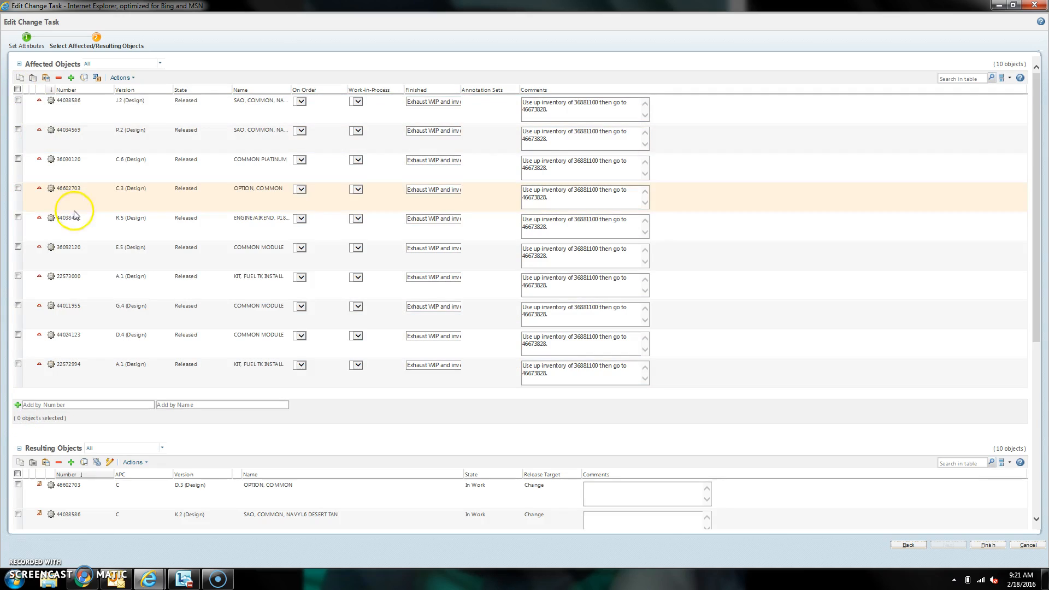
scroll(70, 221, "down", 5)
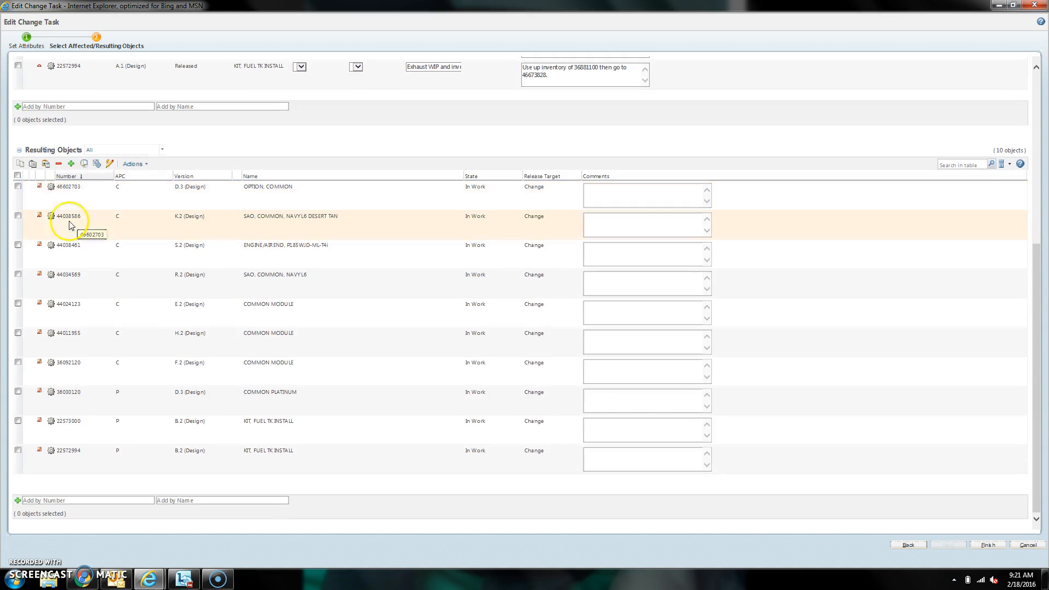
left_click(18, 175)
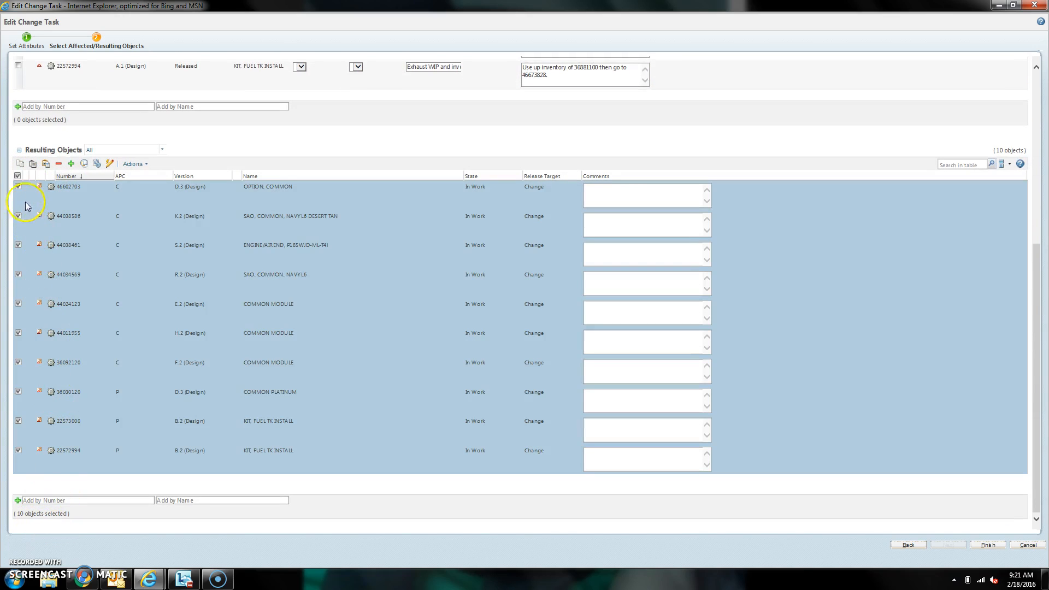
left_click(18, 176)
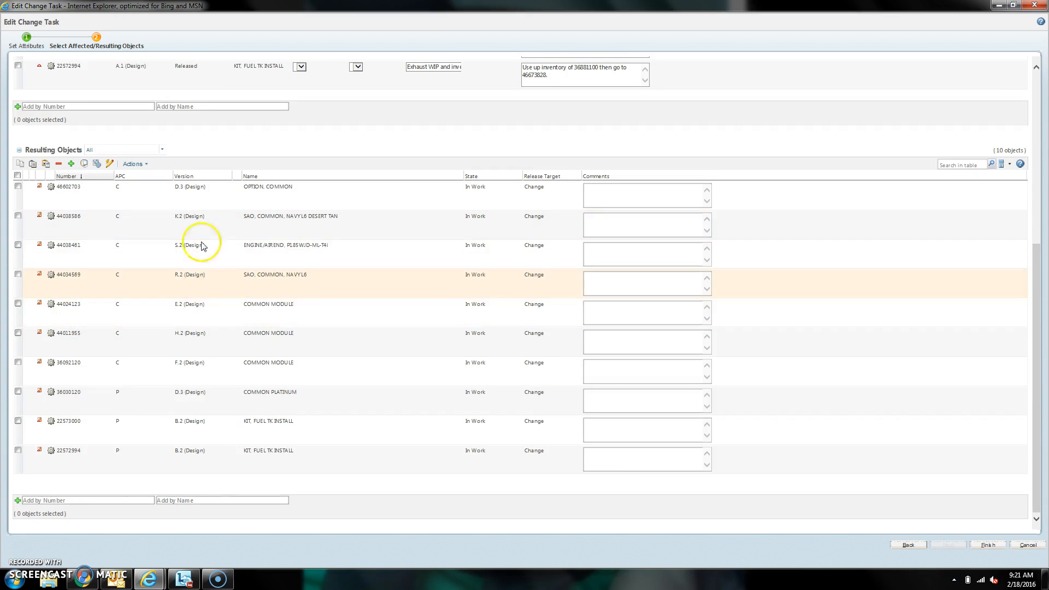
Compare the version of COMMON PLATINUM part 36030120 between the affected and resulting objects
scroll(216, 212, "up", 5)
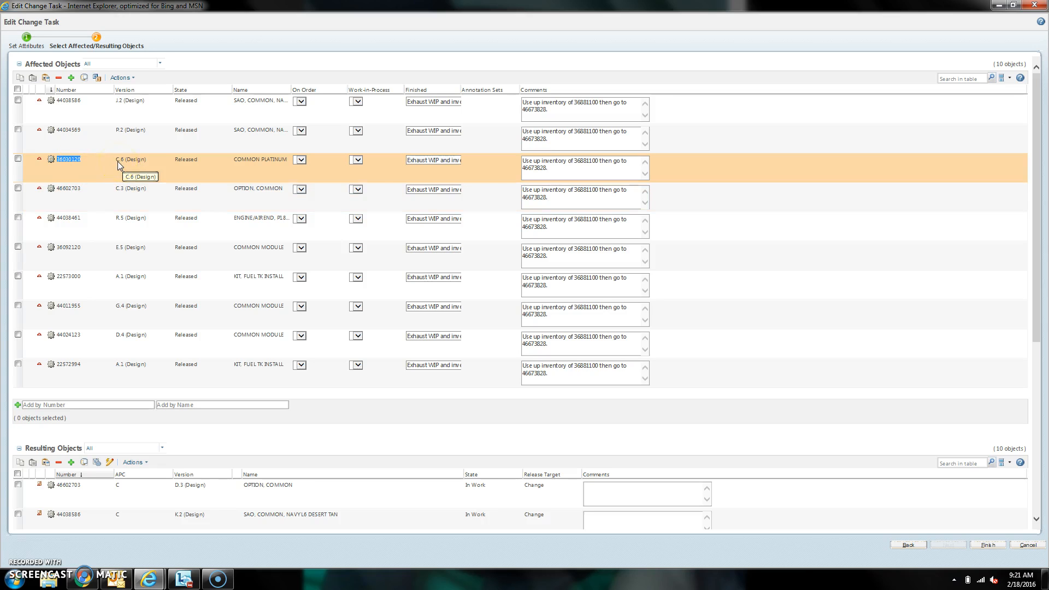
scroll(116, 162, "down", 4)
scroll(118, 167, "down", 1)
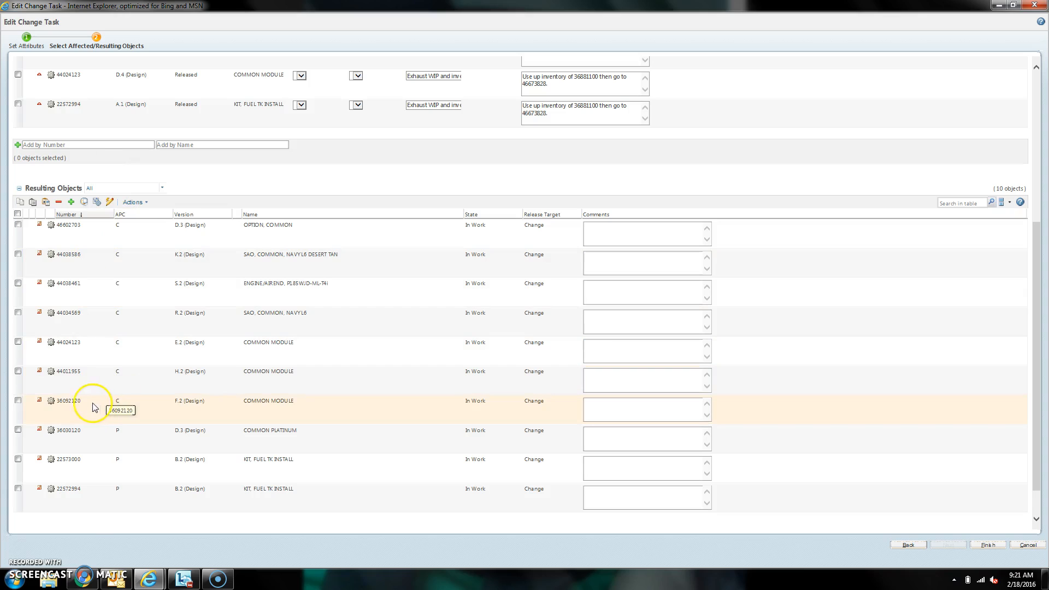
left_click(18, 402)
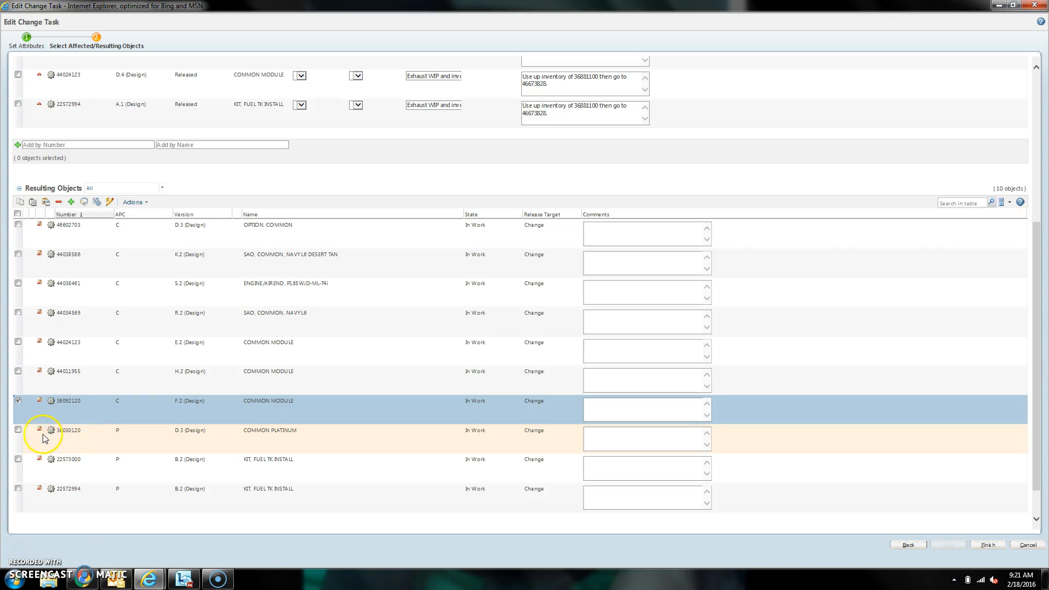
left_click(18, 430)
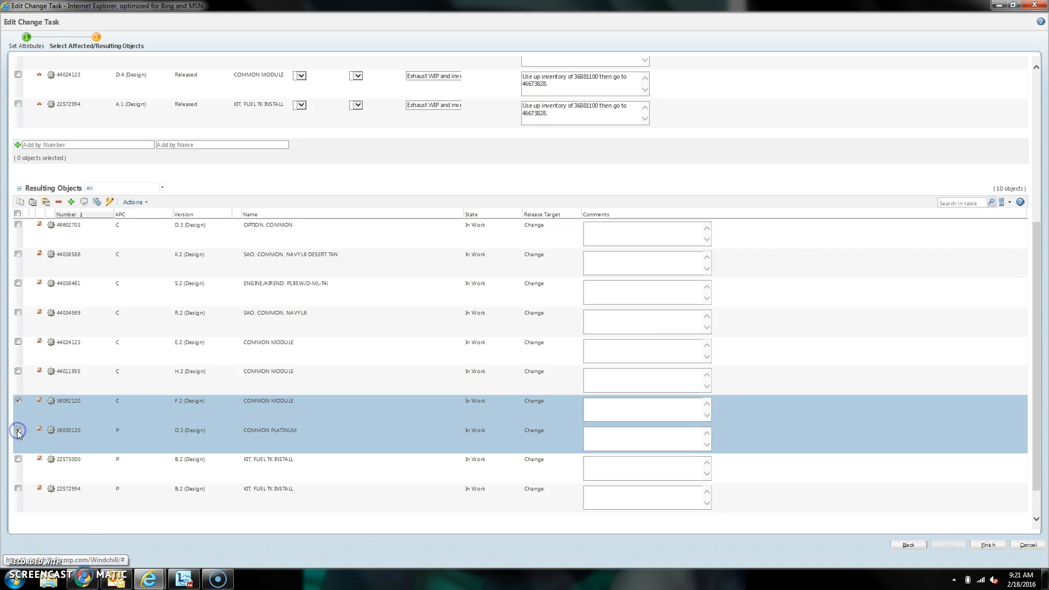
left_click(18, 400)
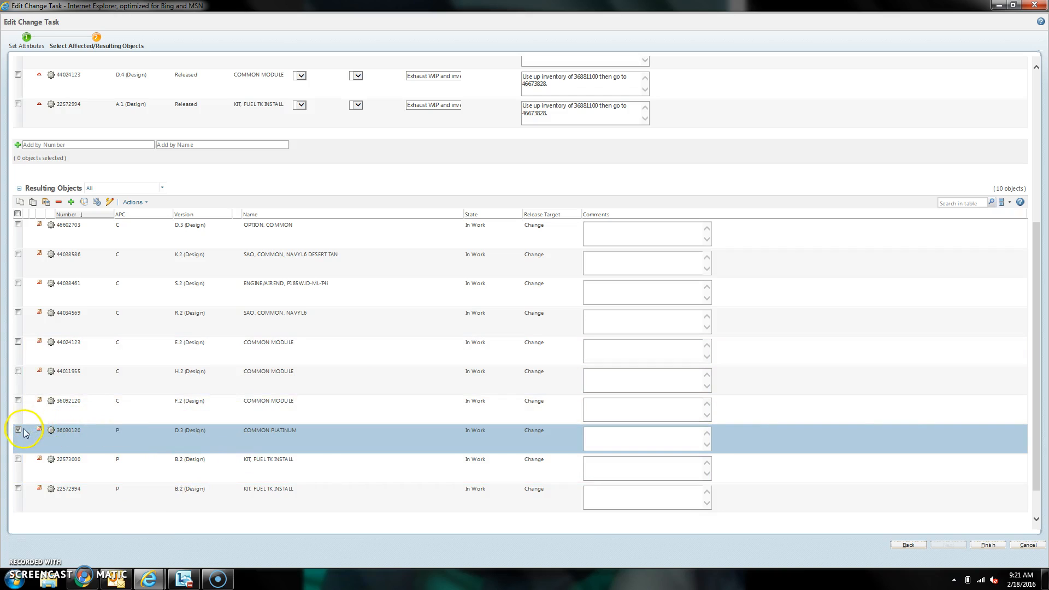
left_click(328, 263)
Examine the versions of the resulting objects against the affected ones, including parts 46602703 and 44038586
scroll(328, 264, "up", 5)
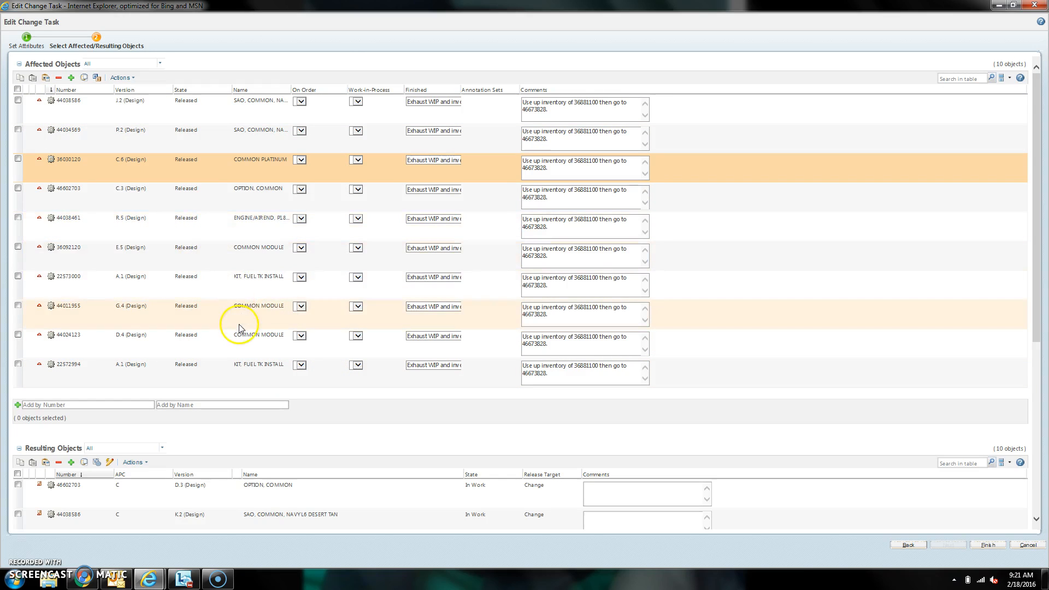
scroll(239, 325, "down", 3)
scroll(238, 324, "down", 2)
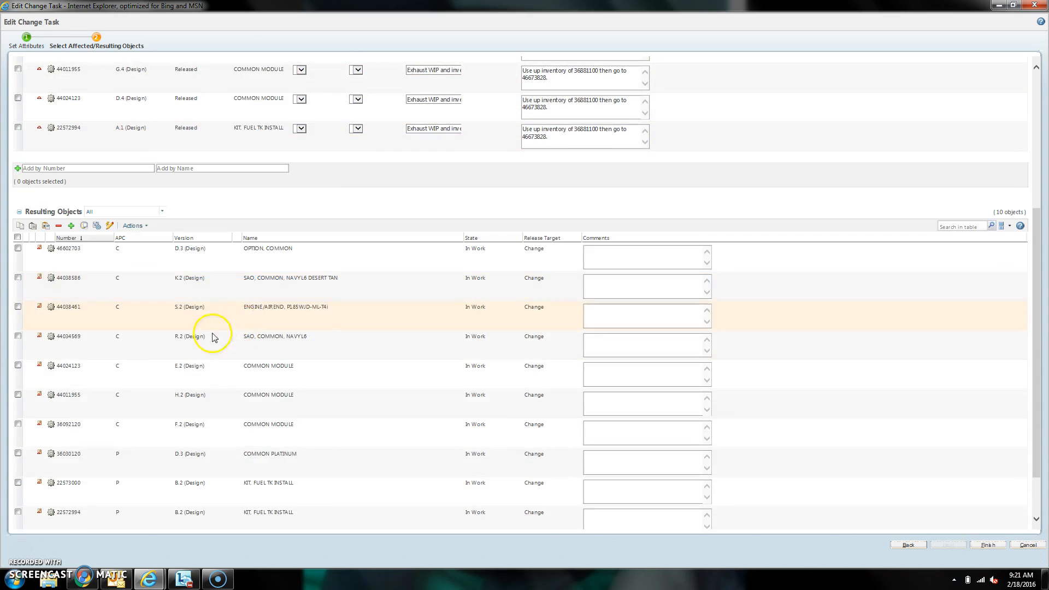
left_click(180, 255)
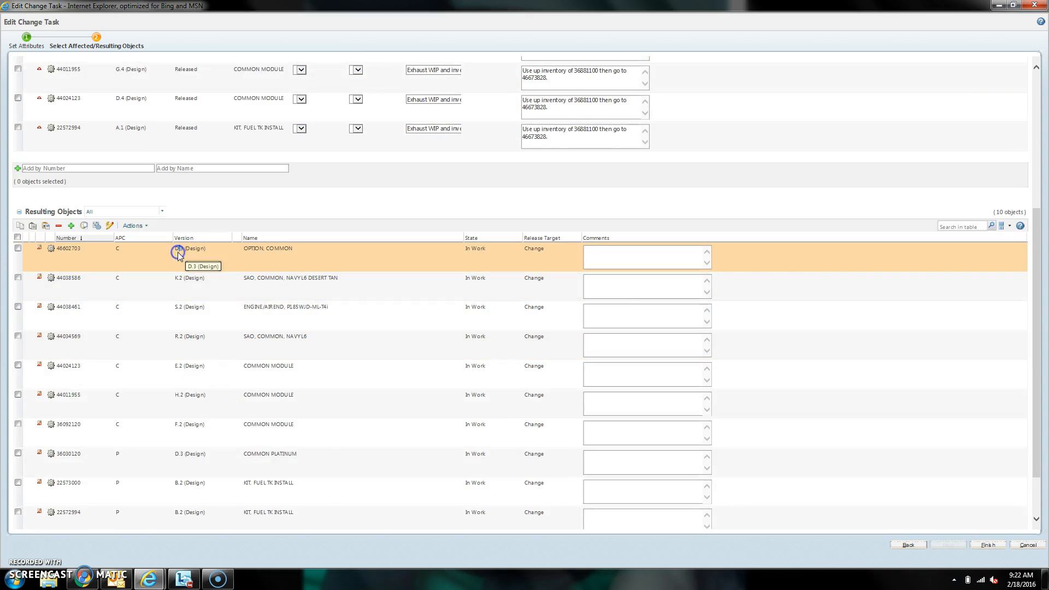
left_click(178, 280)
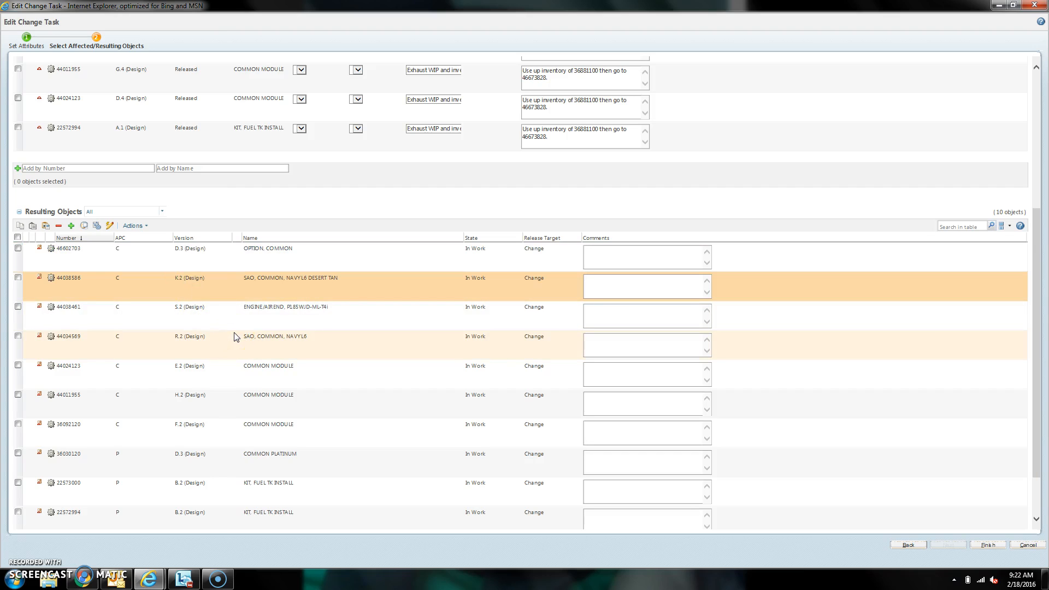
left_click(377, 201)
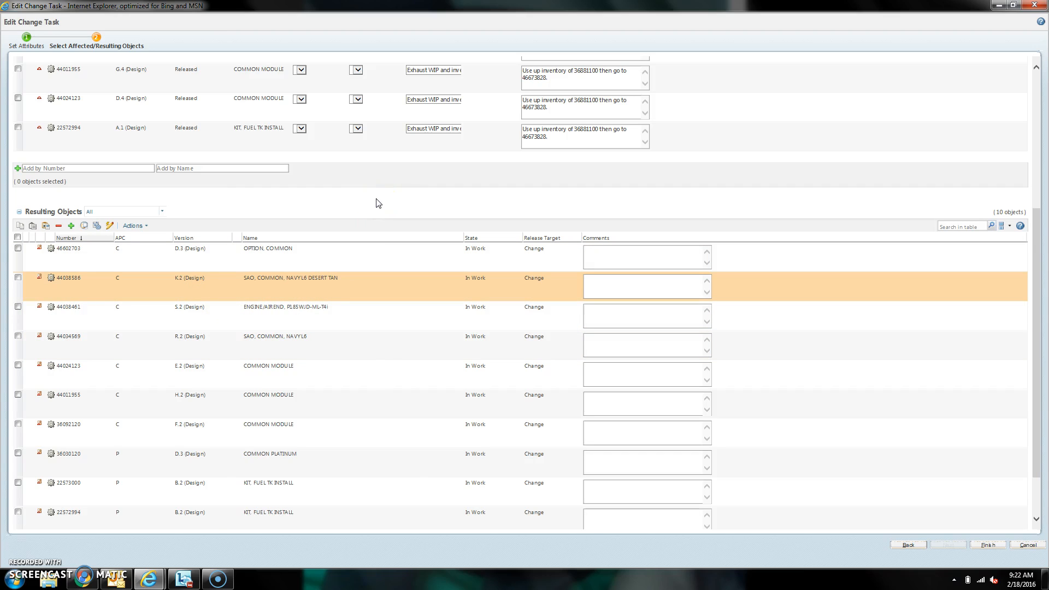
left_click(336, 213)
Review the names, dispositions and comments of the affected objects alongside the resulting objects
scroll(336, 214, "up", 5)
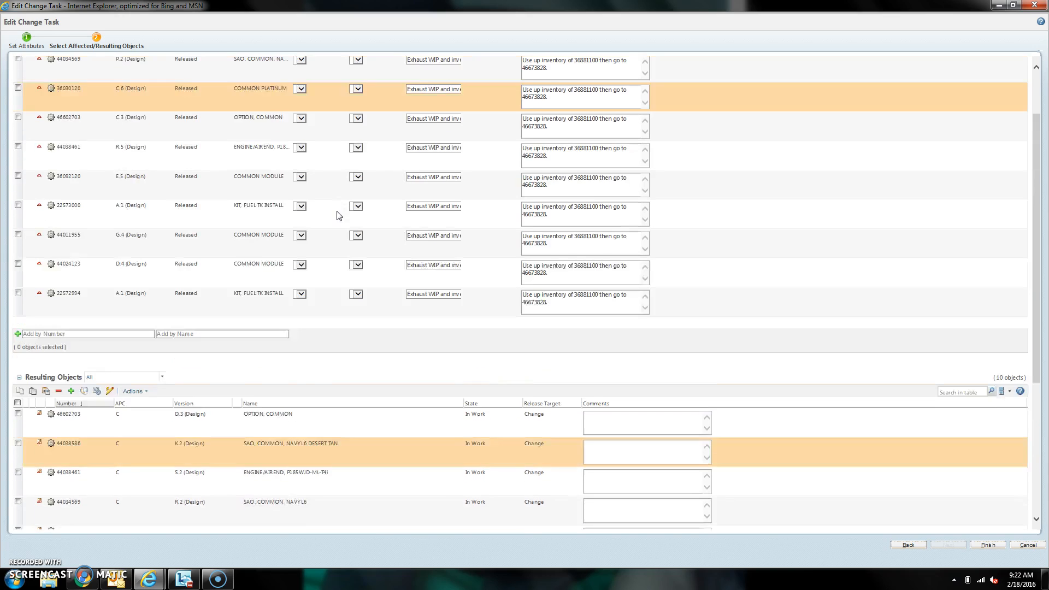
left_click(263, 105)
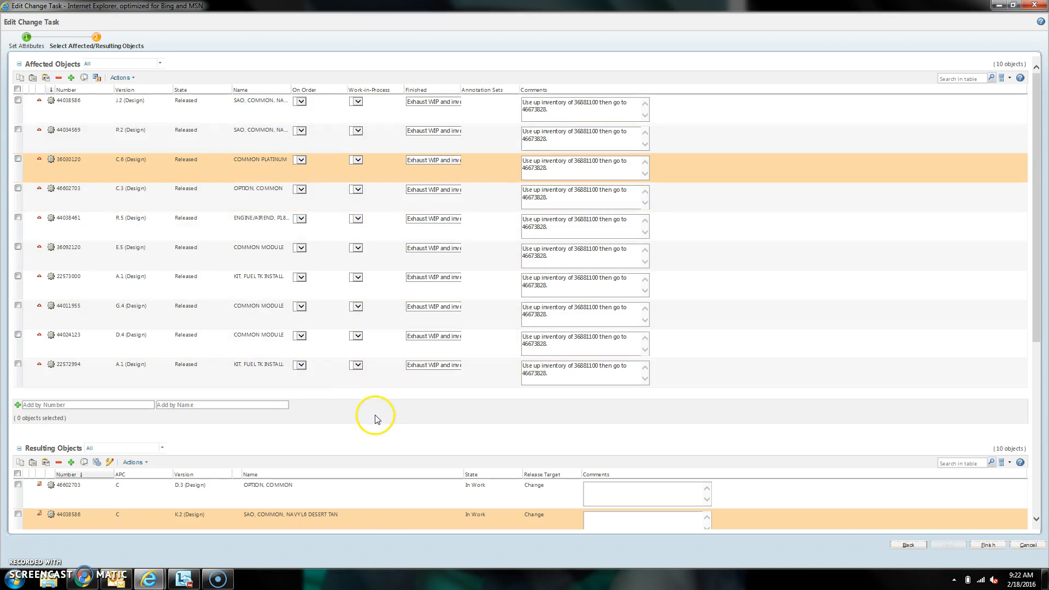
scroll(363, 415, "down", 5)
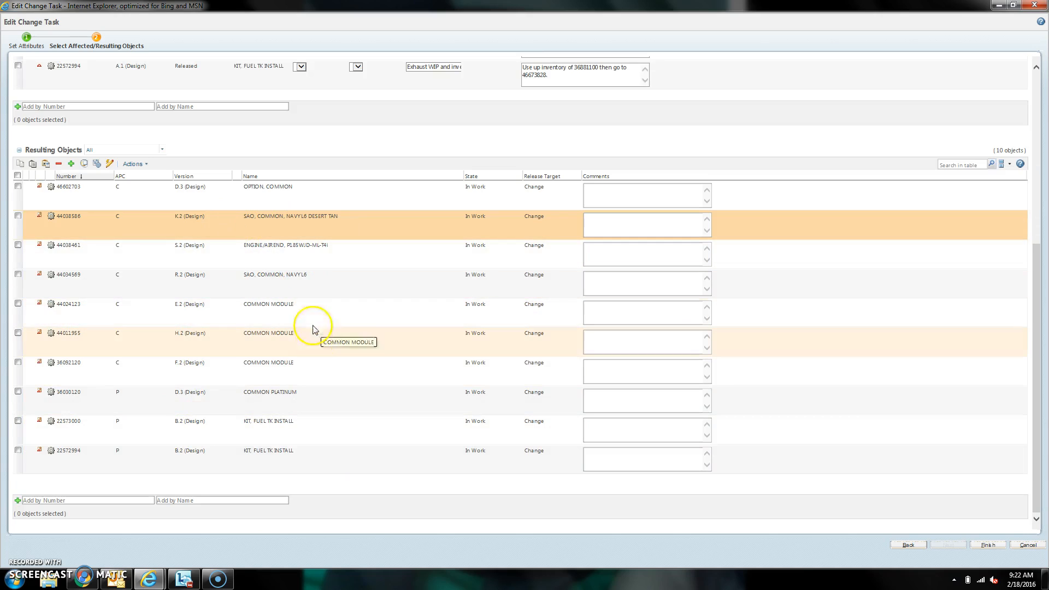
left_click(336, 371)
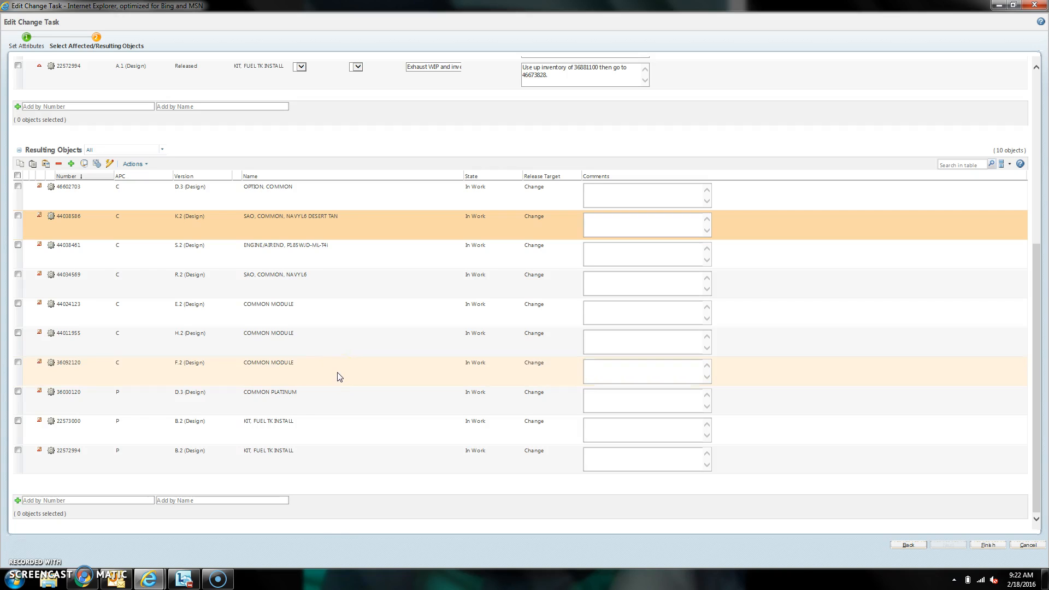
scroll(339, 377, "up", 5)
left_click(314, 368)
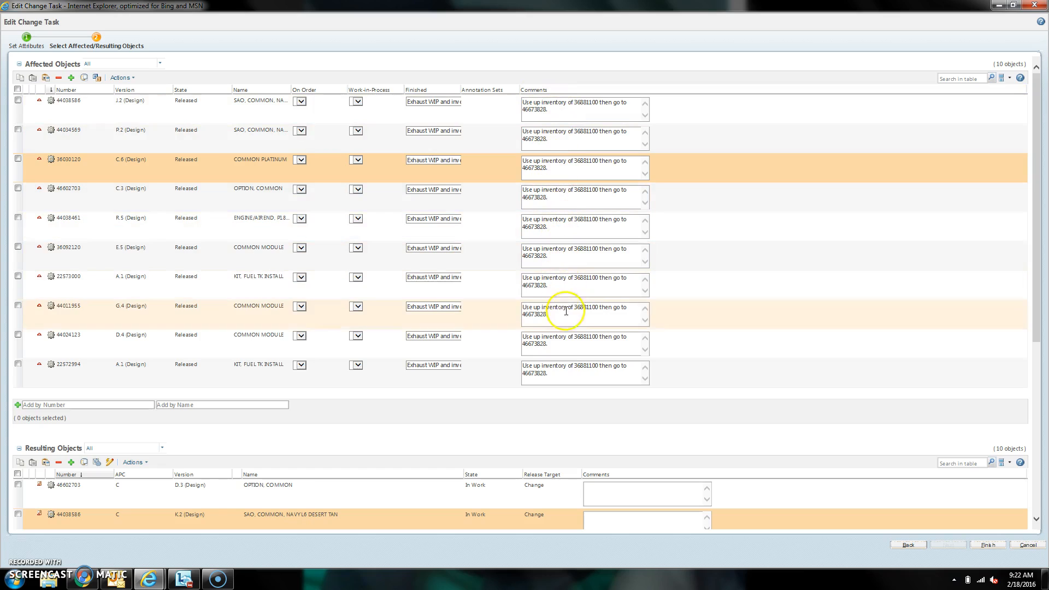
left_click(578, 382)
left_click(126, 326)
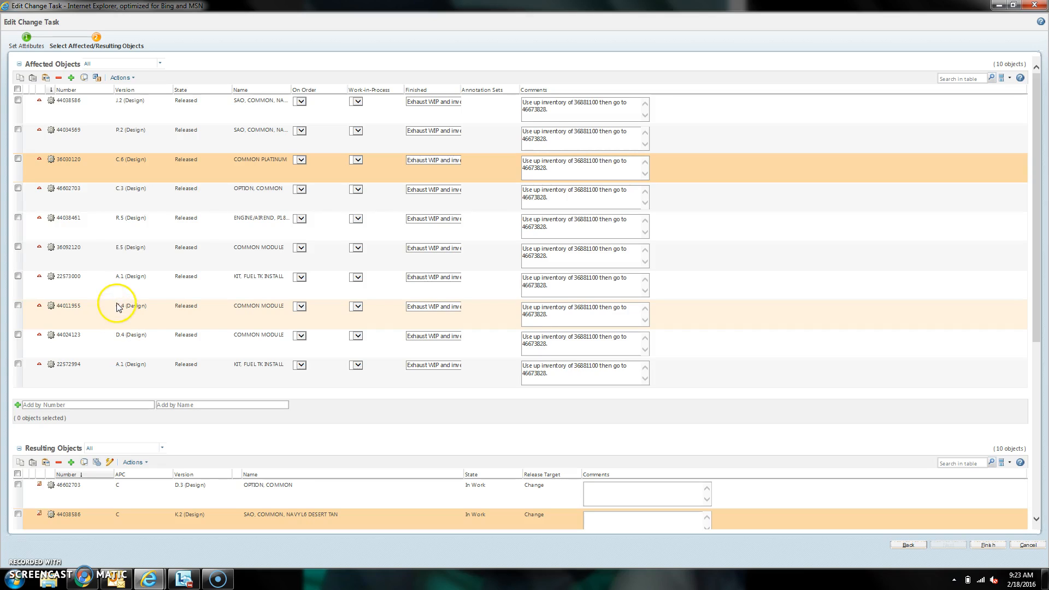
Collect the objects related to all ten affected objects and maximize the collection window to look through them
left_click(18, 90)
left_click(18, 159)
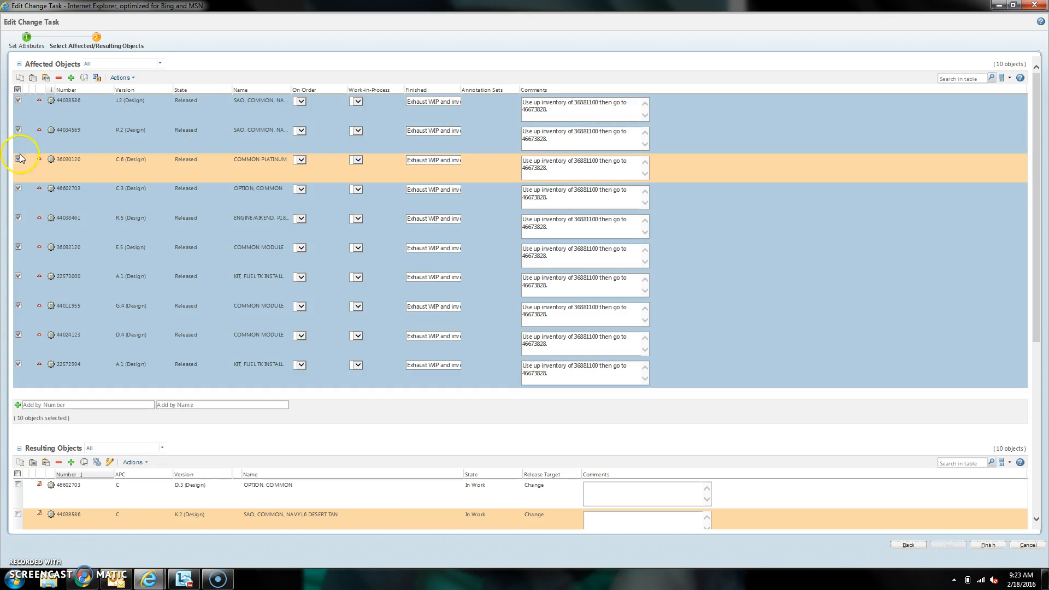
left_click(83, 80)
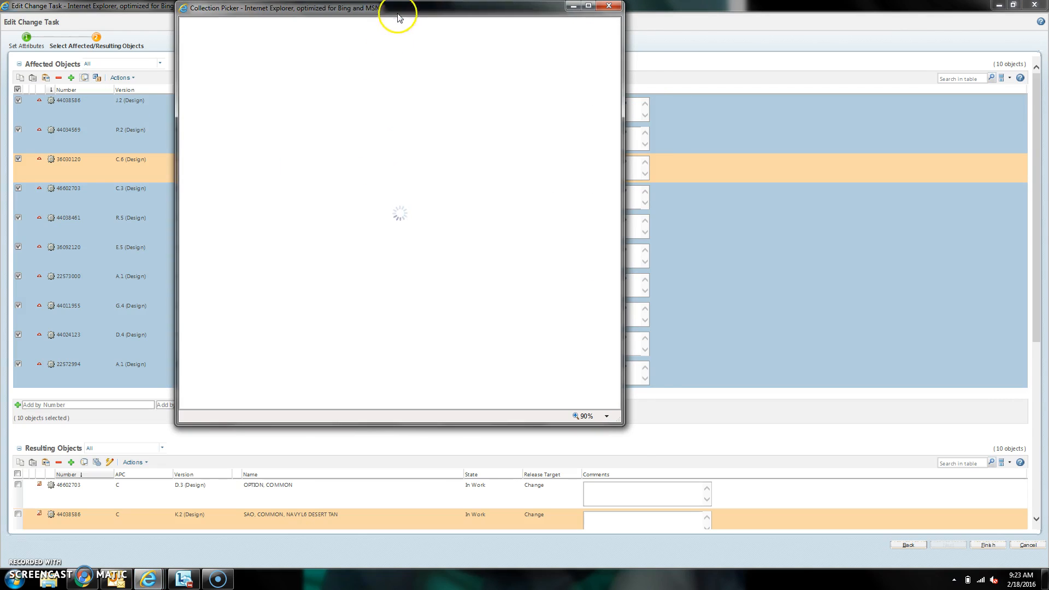
double_click(425, 24)
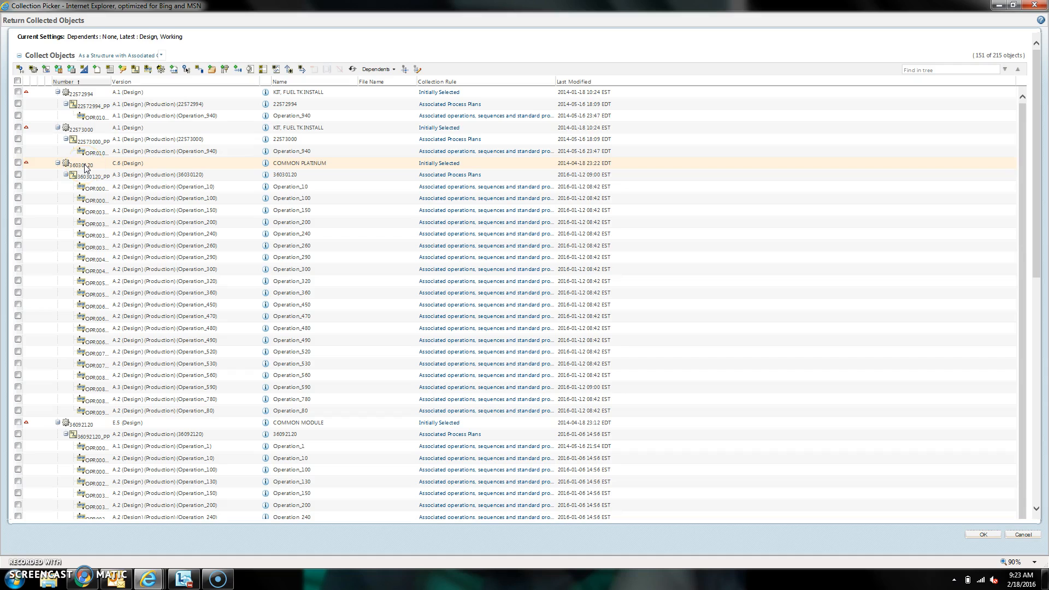
scroll(95, 170, "down", 2)
scroll(95, 170, "up", 2)
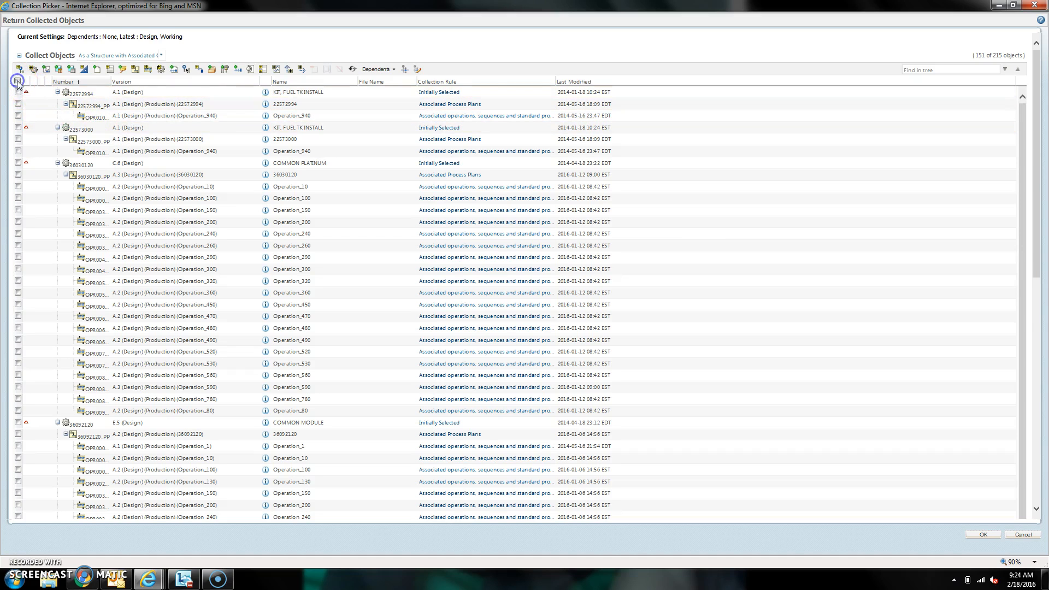
Select all collected objects except process plans 22572994_PP, 22573000_PP, 36030120_PP, 36092120_PP and 44011955_PP
left_click(17, 81)
left_click(18, 104)
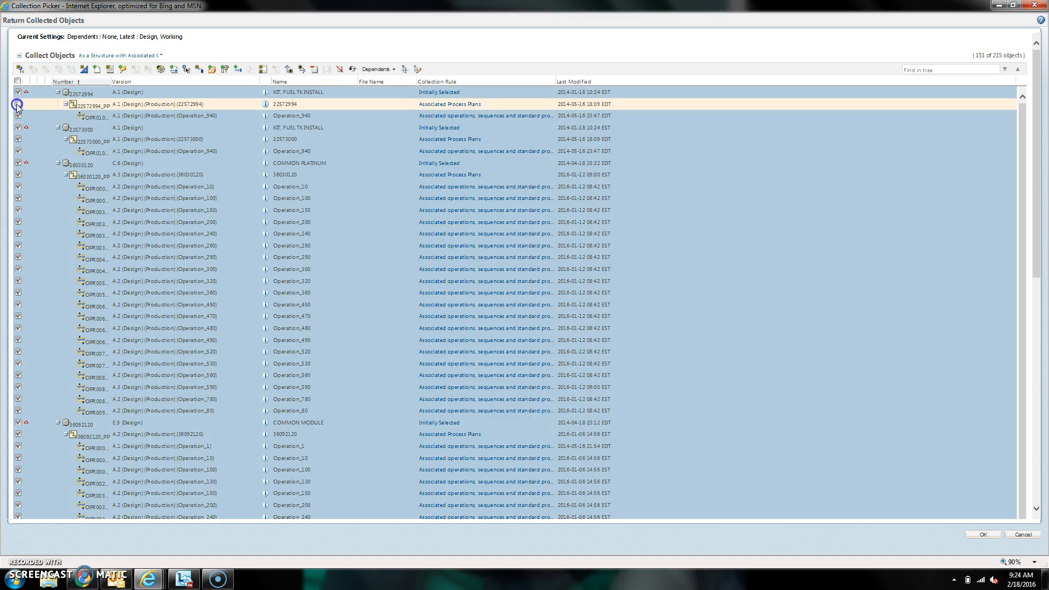
left_click(18, 140)
left_click(18, 175)
scroll(31, 191, "down", 1)
scroll(31, 192, "down", 7)
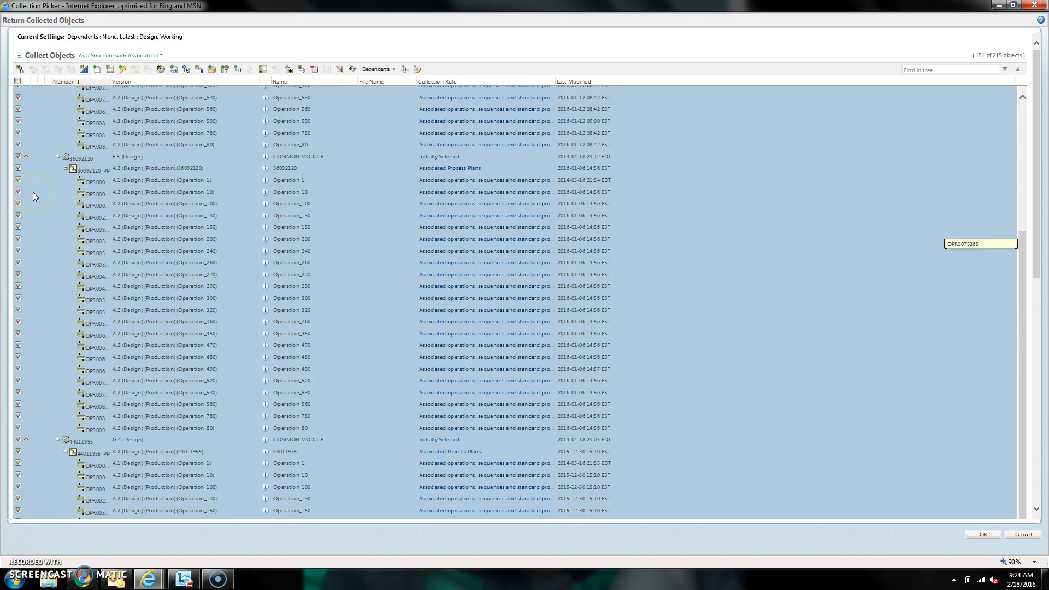
scroll(33, 189, "up", 7)
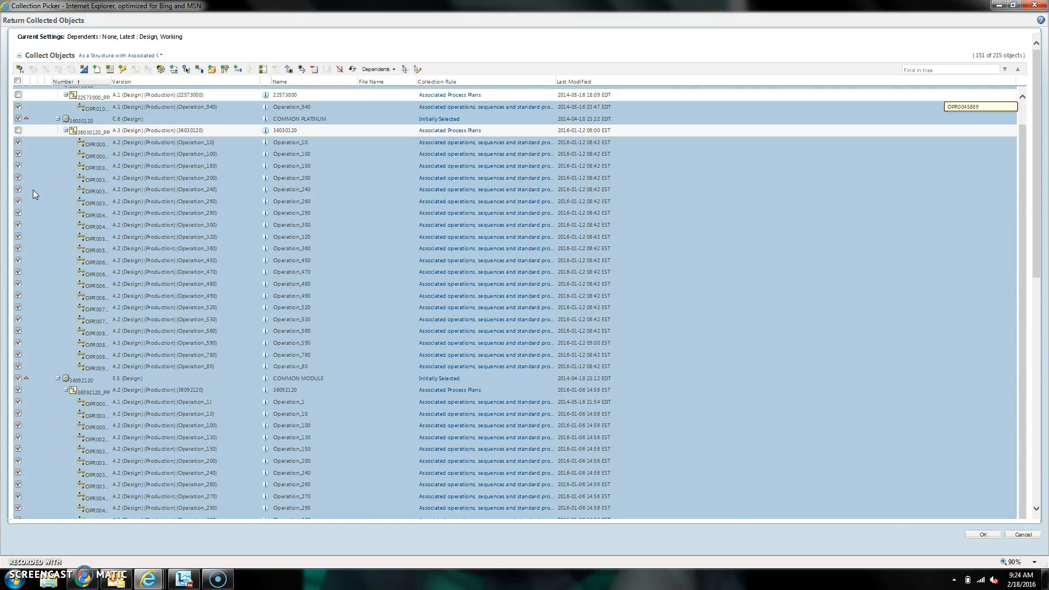
left_click(19, 390)
scroll(82, 316, "down", 11)
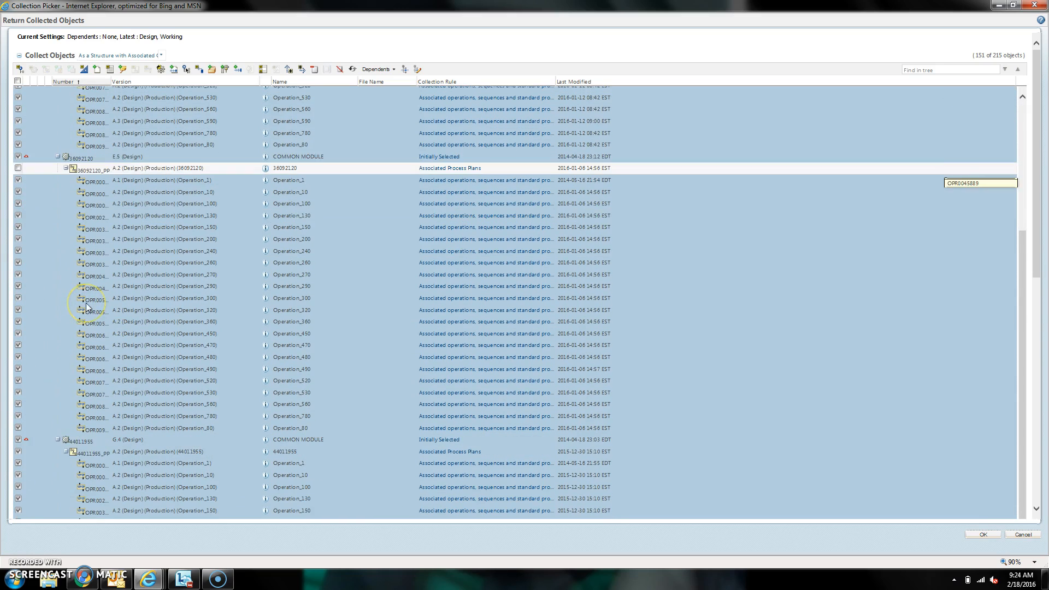
left_click(19, 274)
scroll(69, 268, "down", 4)
scroll(71, 263, "down", 5)
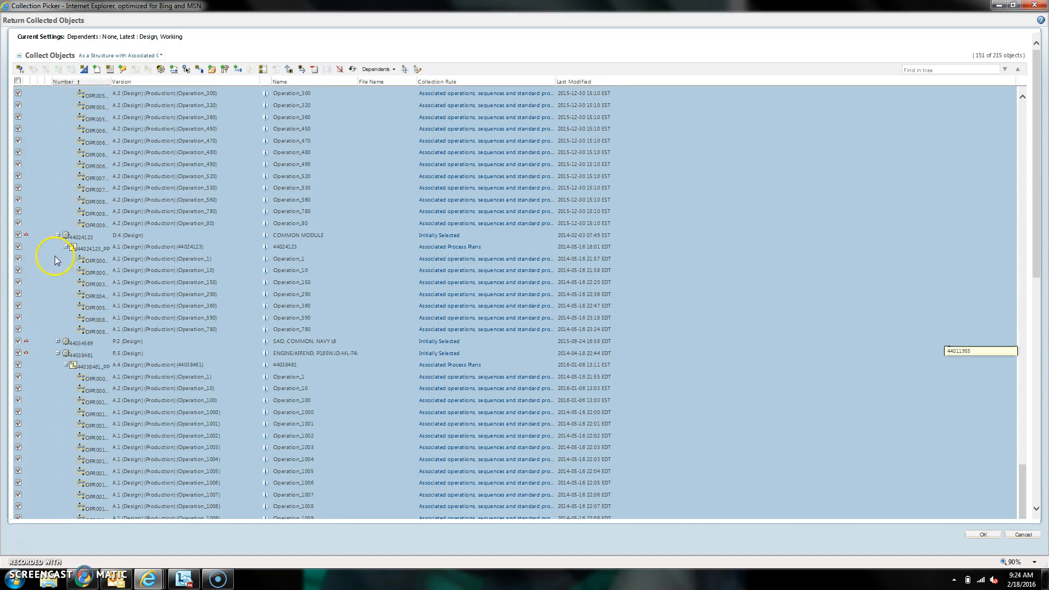
Deselect process plans 44024123_PP and 44038461_PP, and expand part 44034569 and its process plan to deselect 44034569_PP
left_click(18, 247)
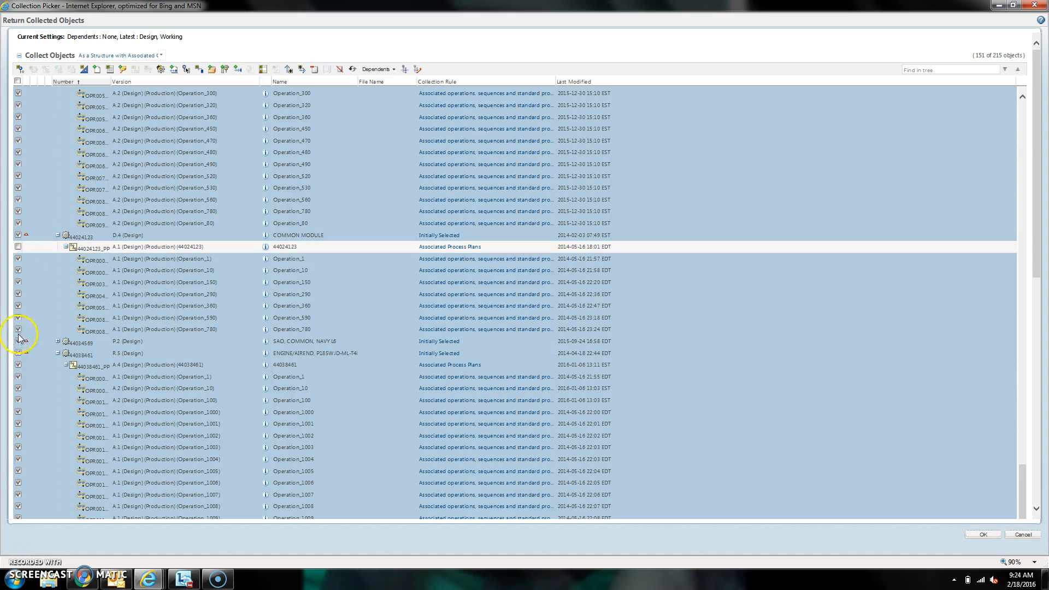
left_click(18, 365)
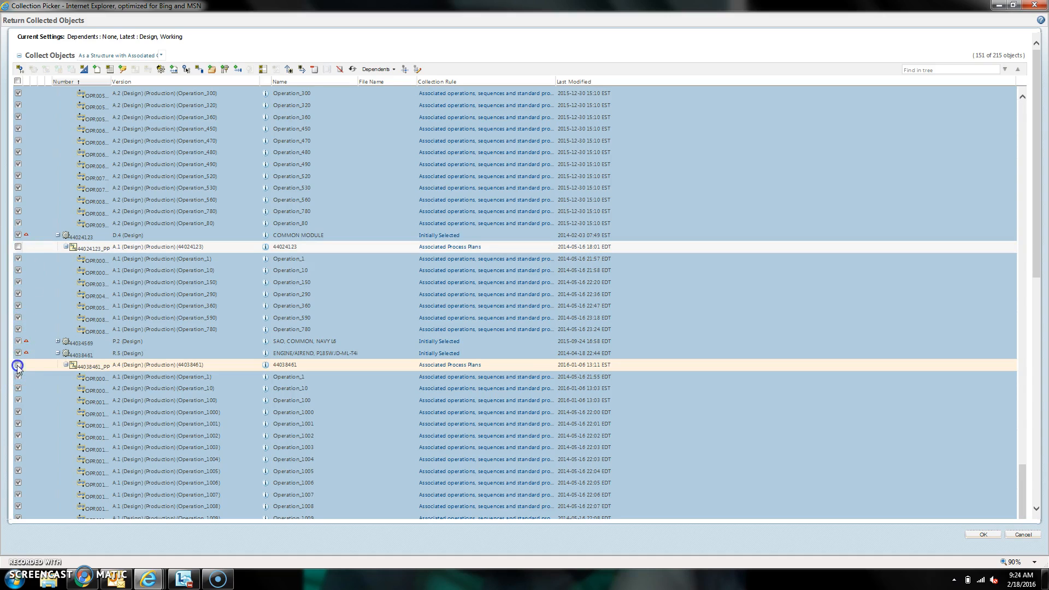
left_click(58, 344)
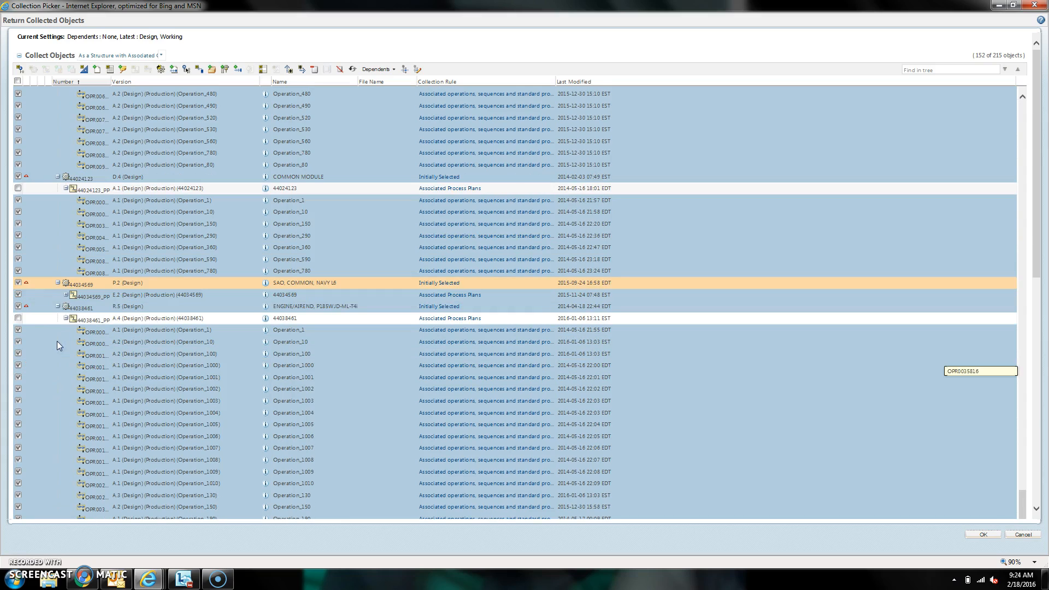
left_click(59, 304)
left_click(66, 296)
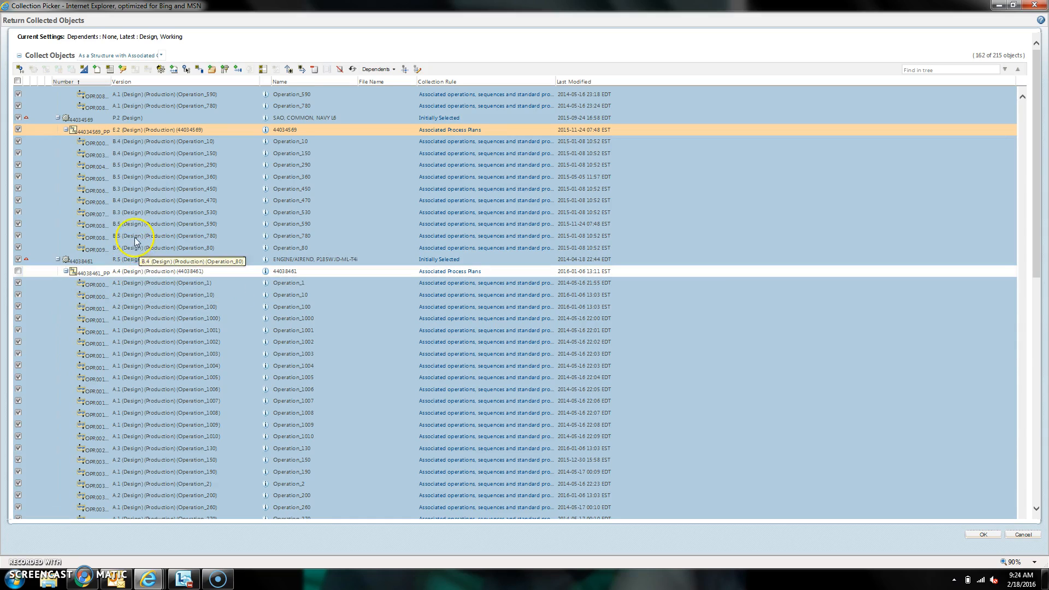
left_click(18, 130)
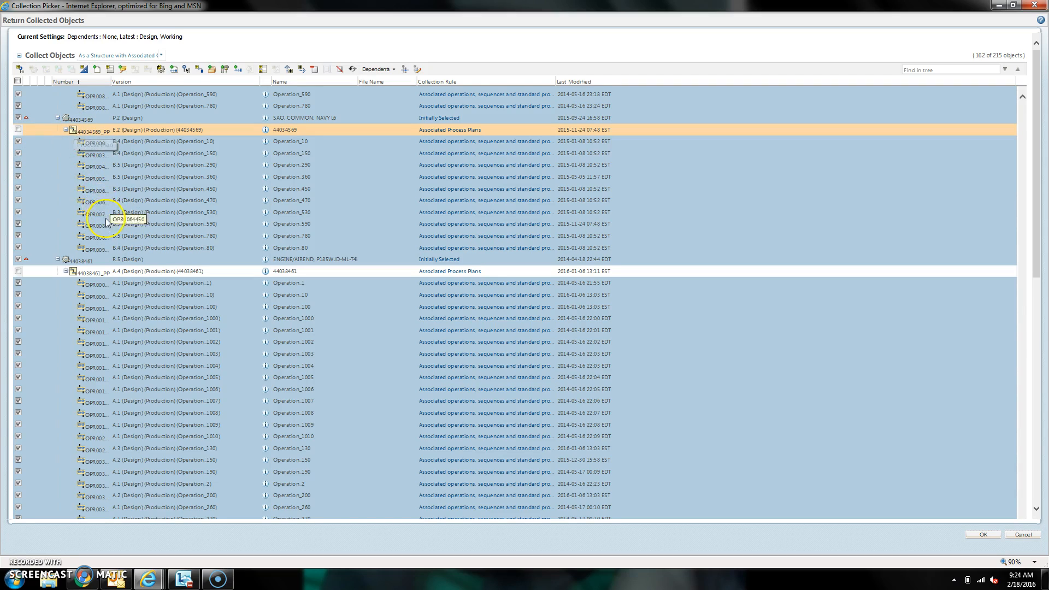
Deselect process plan 44038586_PP, and expand and deselect process plan 46602703_PP
scroll(104, 219, "down", 2)
scroll(106, 220, "down", 12)
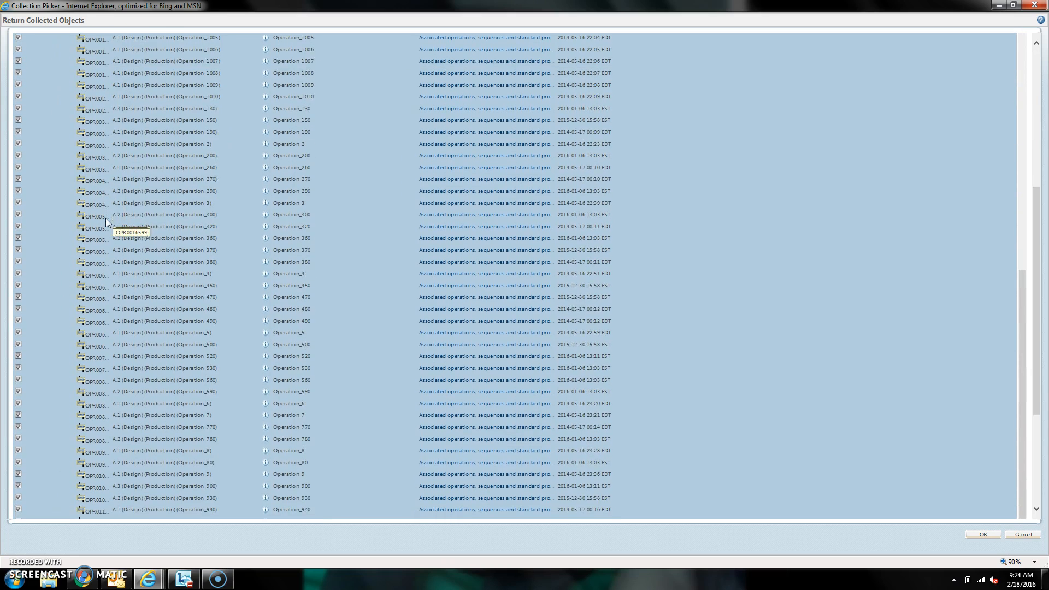
scroll(109, 218, "down", 7)
left_click(17, 361)
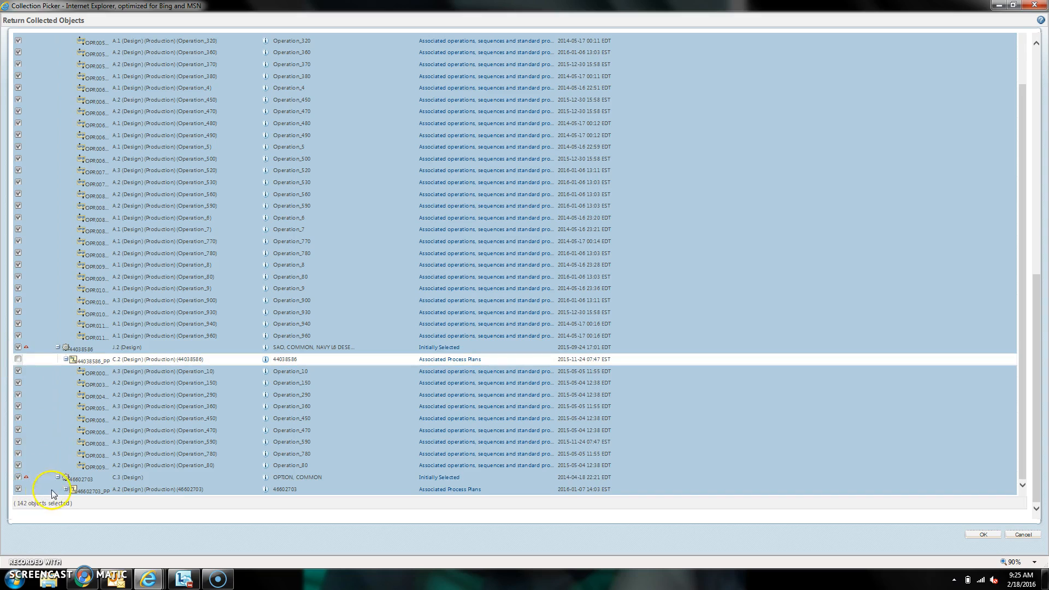
left_click(66, 490)
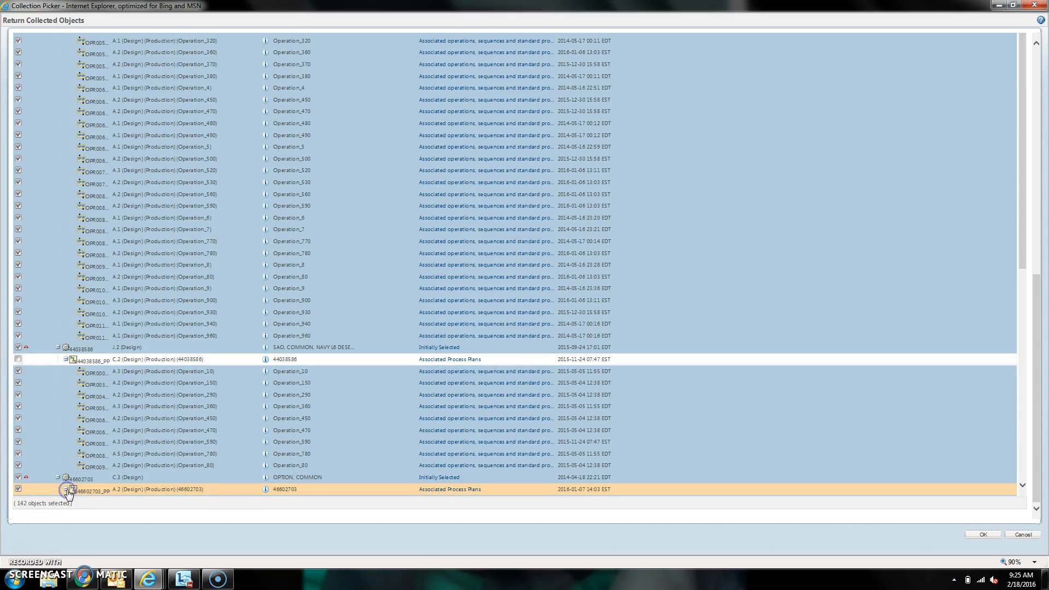
scroll(109, 317, "down", 4)
scroll(82, 339, "down", 1)
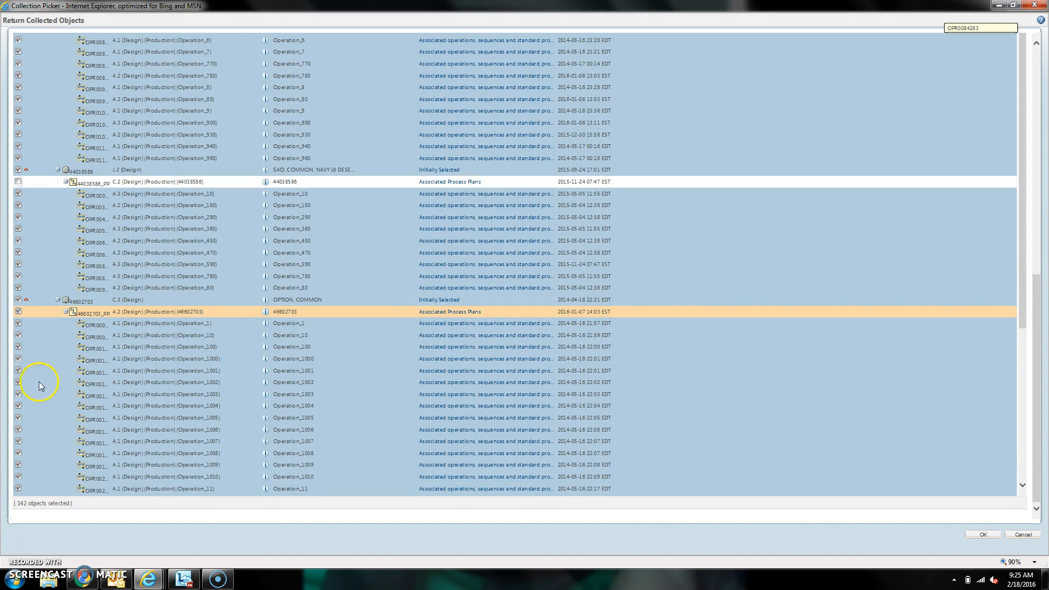
left_click(18, 311)
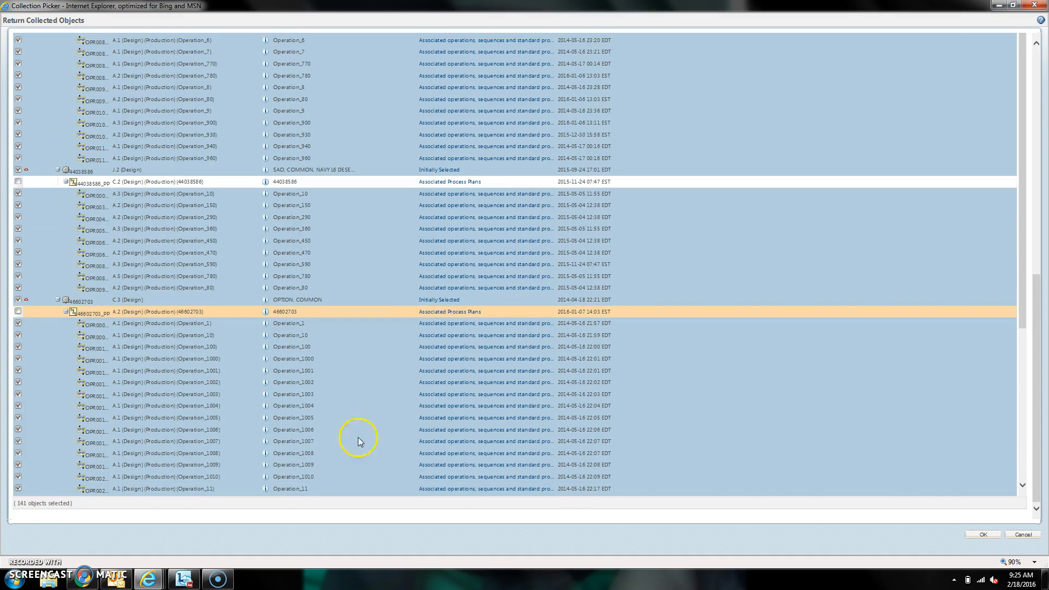
Remove the selected operations from the collection and add the associated process plans to the affected objects
left_click_drag(1023, 298, 1024, 476)
left_click_drag(1020, 330, 1045, 126)
left_click_drag(1038, 297, 1030, 32)
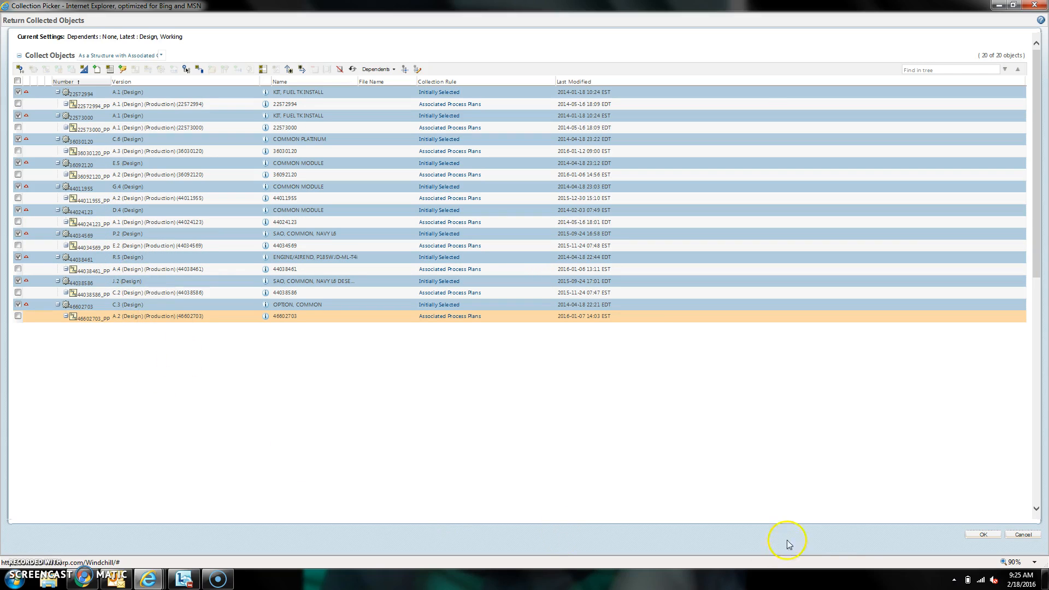
left_click(983, 535)
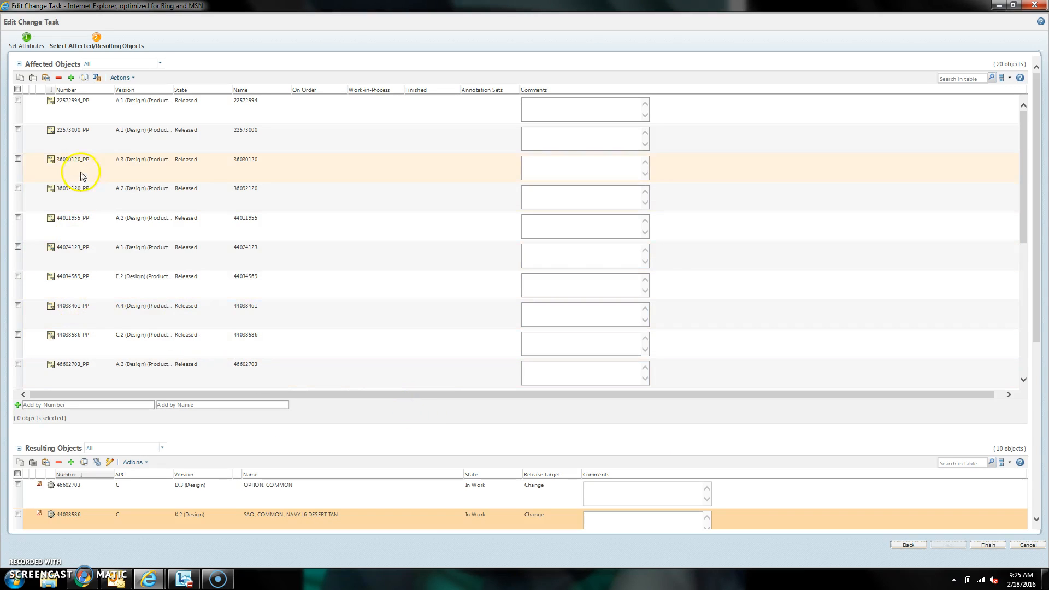
Revise the ten affected process plans, 22572994_PP through 46602703_PP, with the proposed revisions and finish editing the change task
left_click(18, 101)
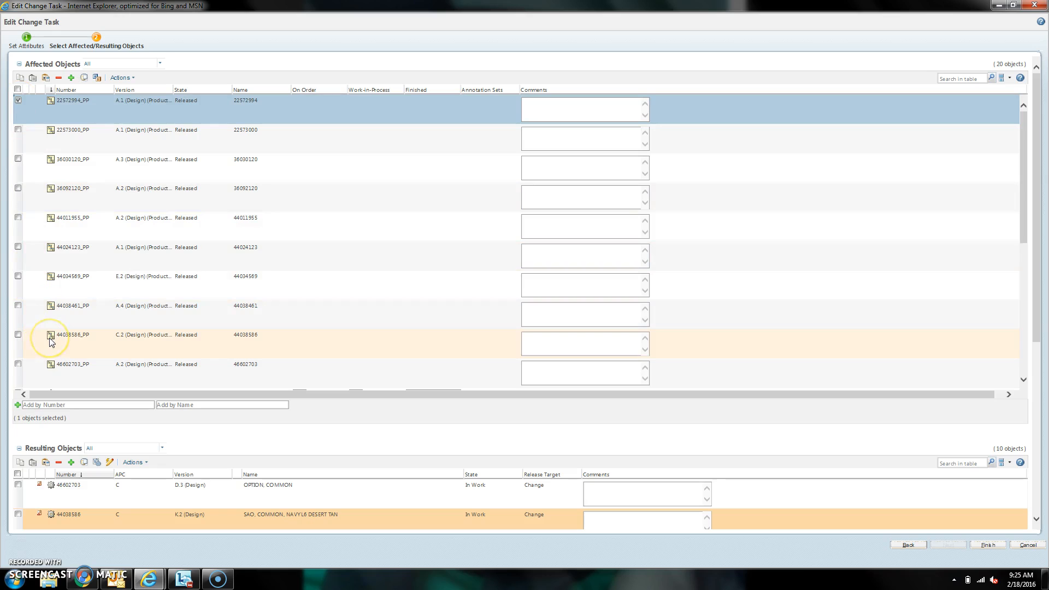
left_click(18, 365, "shift")
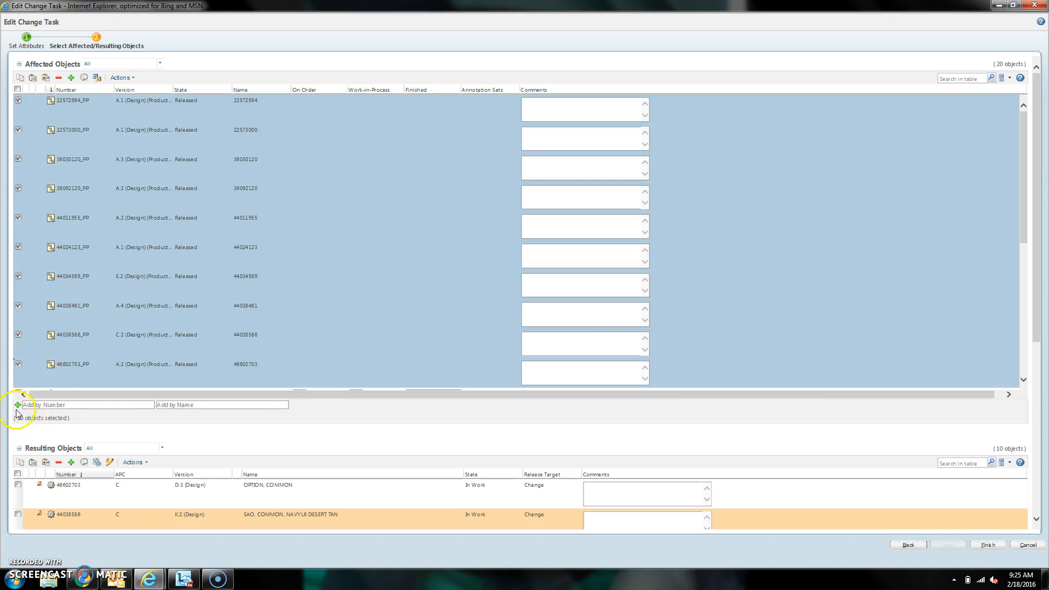
scroll(108, 299, "down", 1)
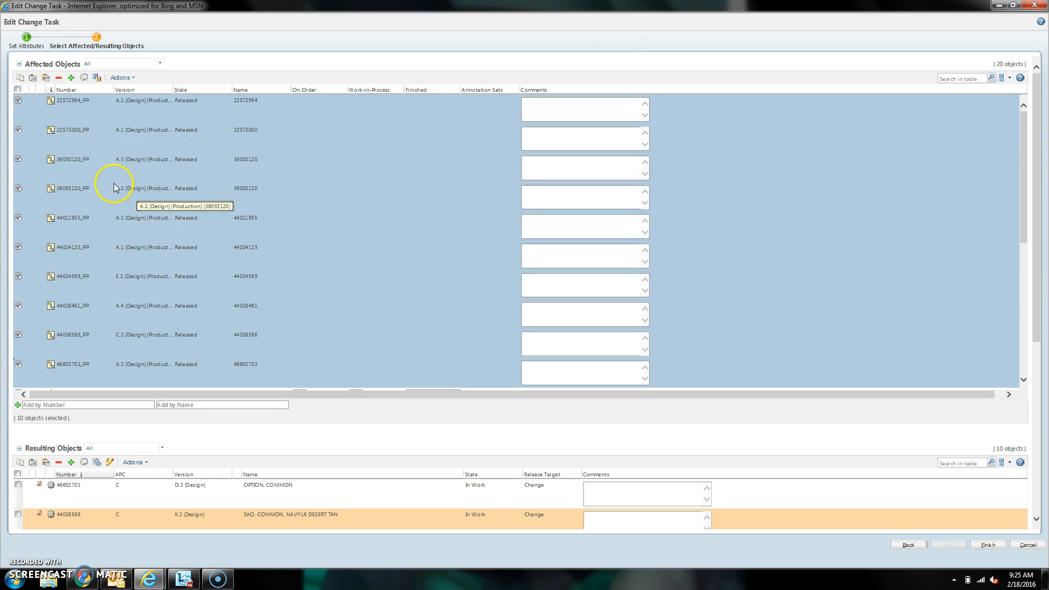
left_click(97, 78)
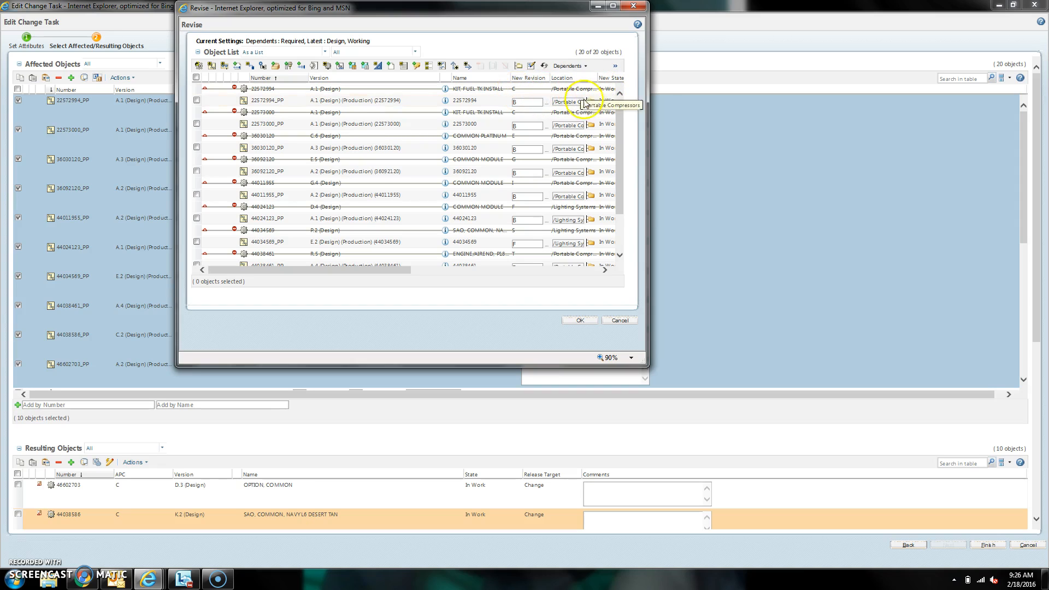
left_click_drag(648, 107, 805, 116)
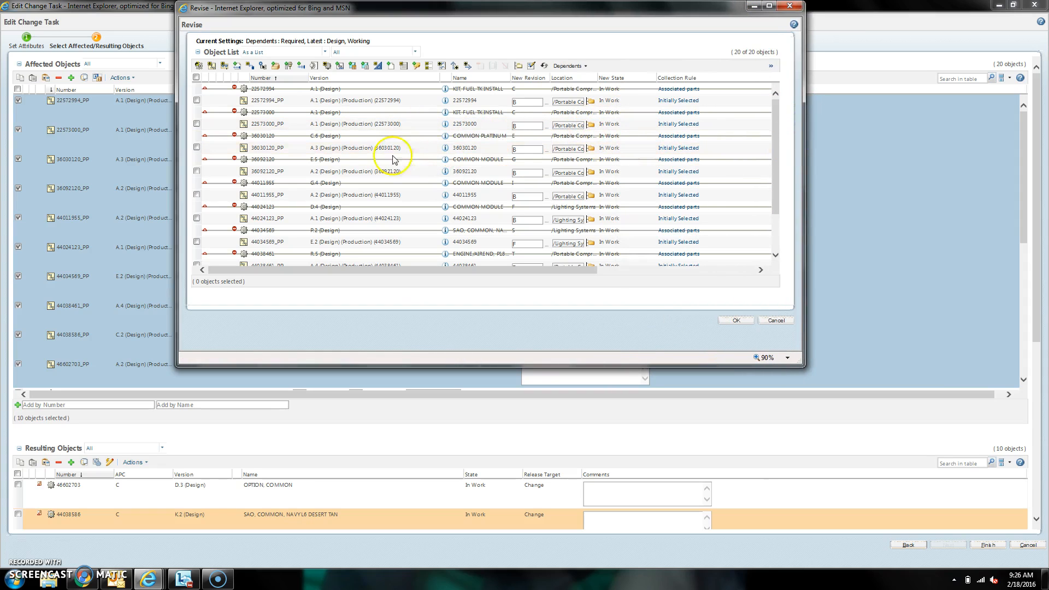
scroll(273, 131, "down", 2)
scroll(273, 130, "down", 3)
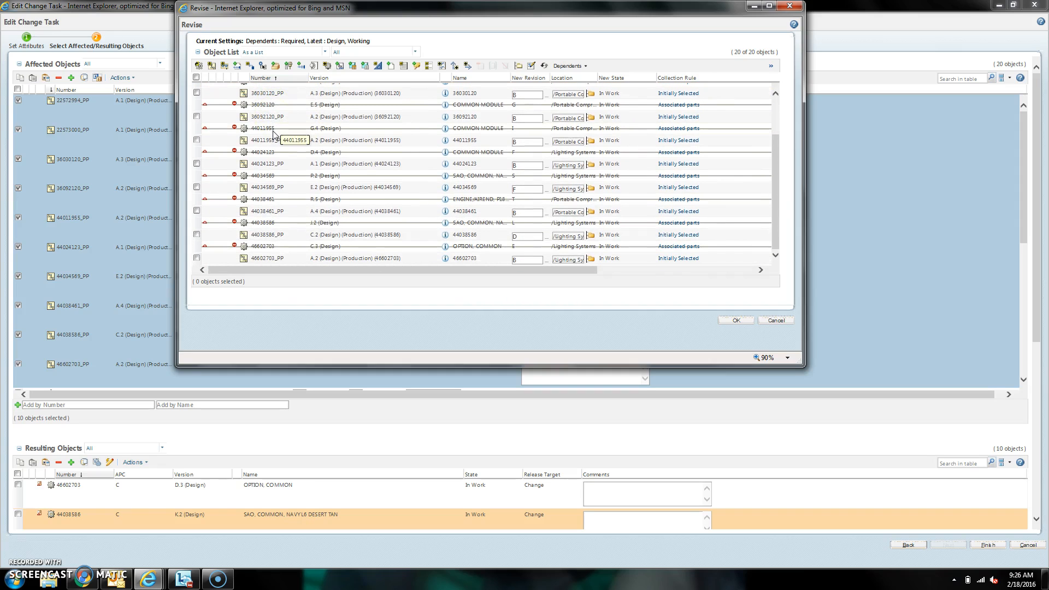
left_click(520, 213)
left_click(737, 322)
left_click(737, 322)
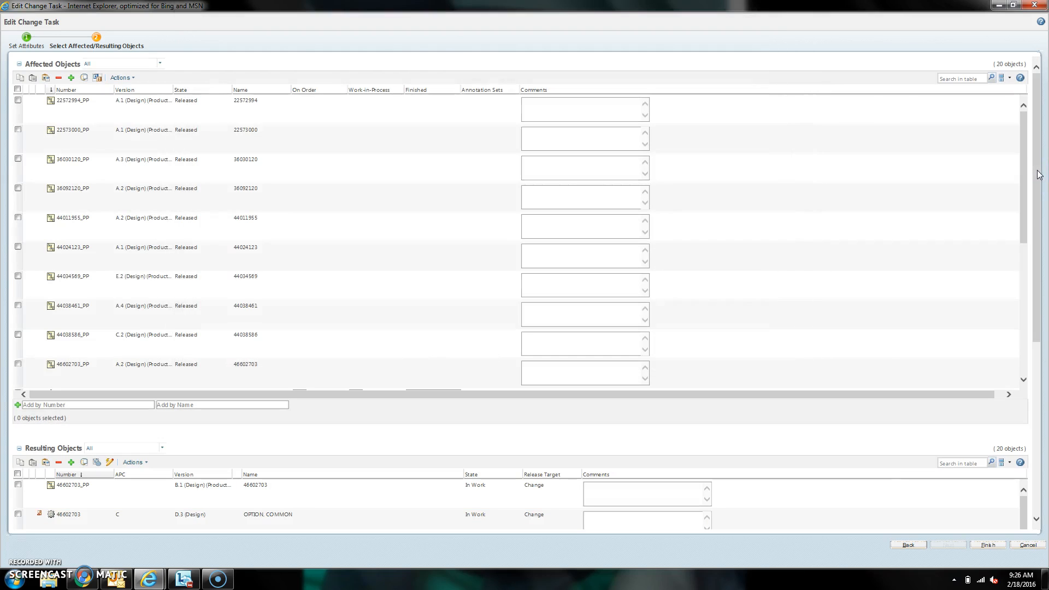
scroll(1039, 175, "down", 5)
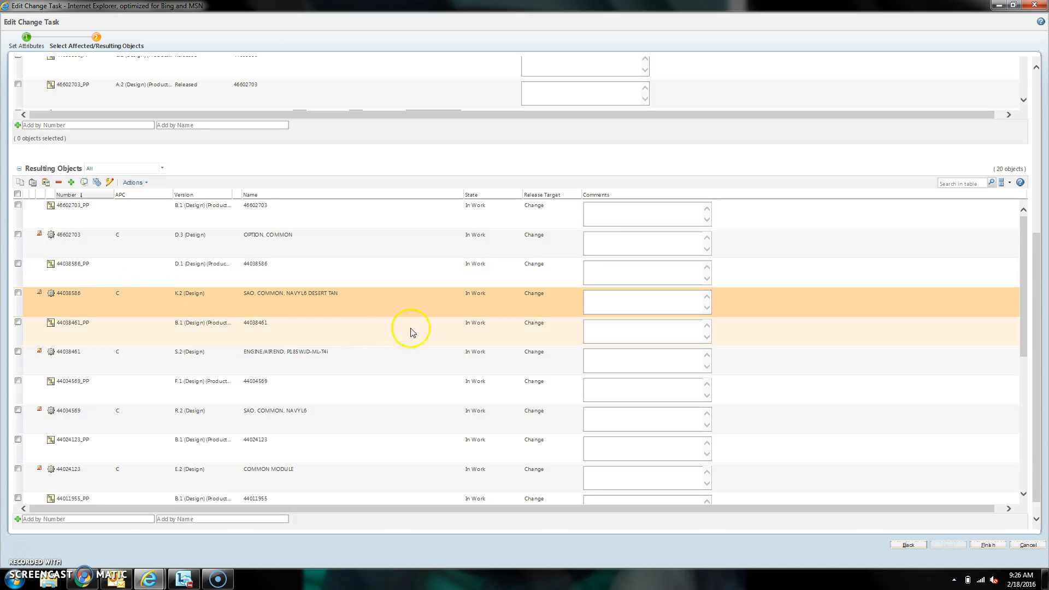
left_click(992, 545)
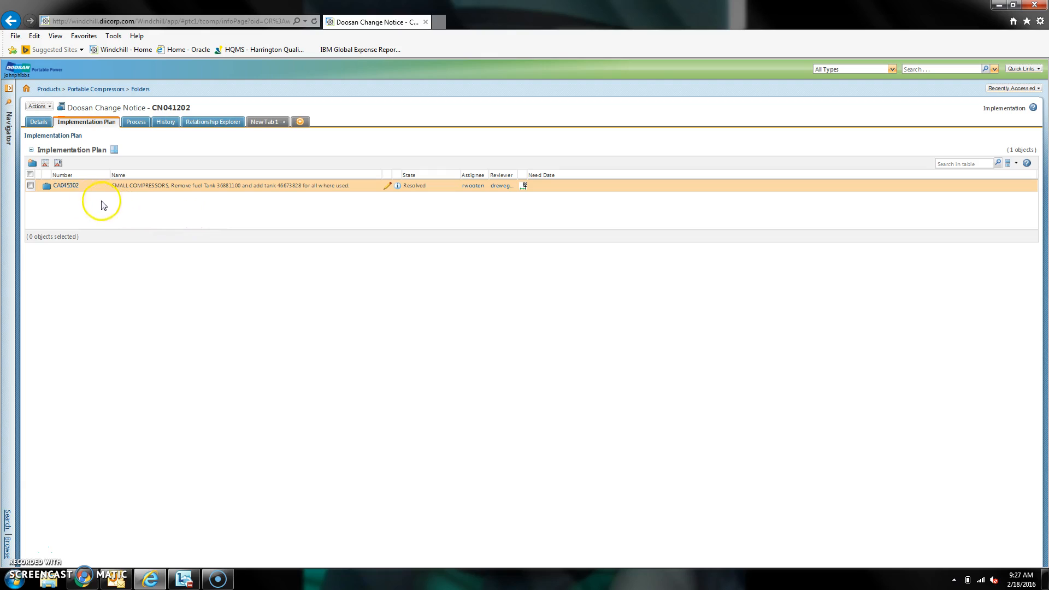
Open change activity CA045302 and compare the process plans and parts in its affected and resulting objects
left_click(73, 189)
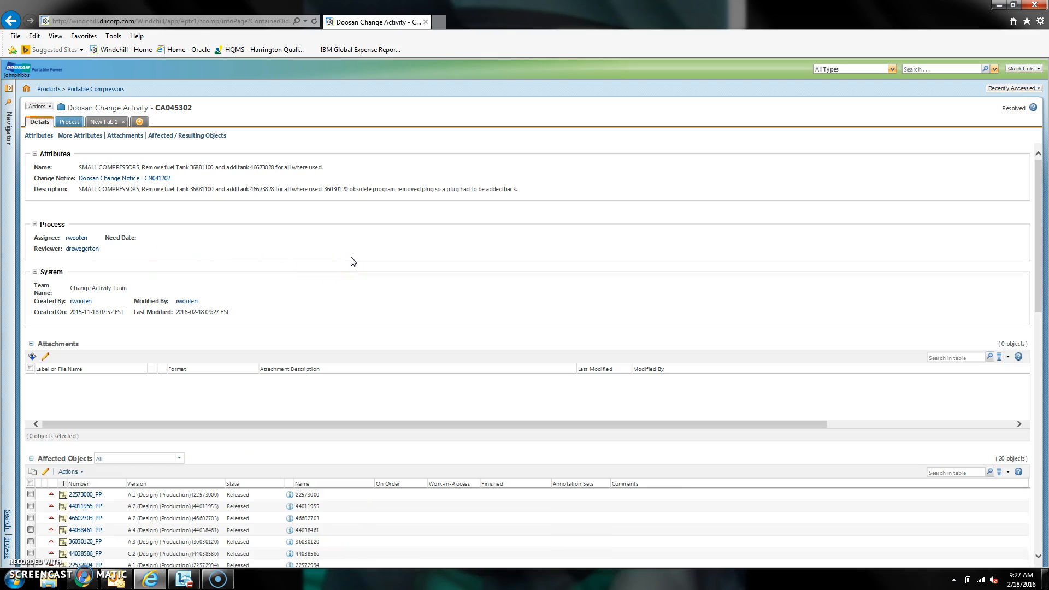
scroll(353, 262, "down", 5)
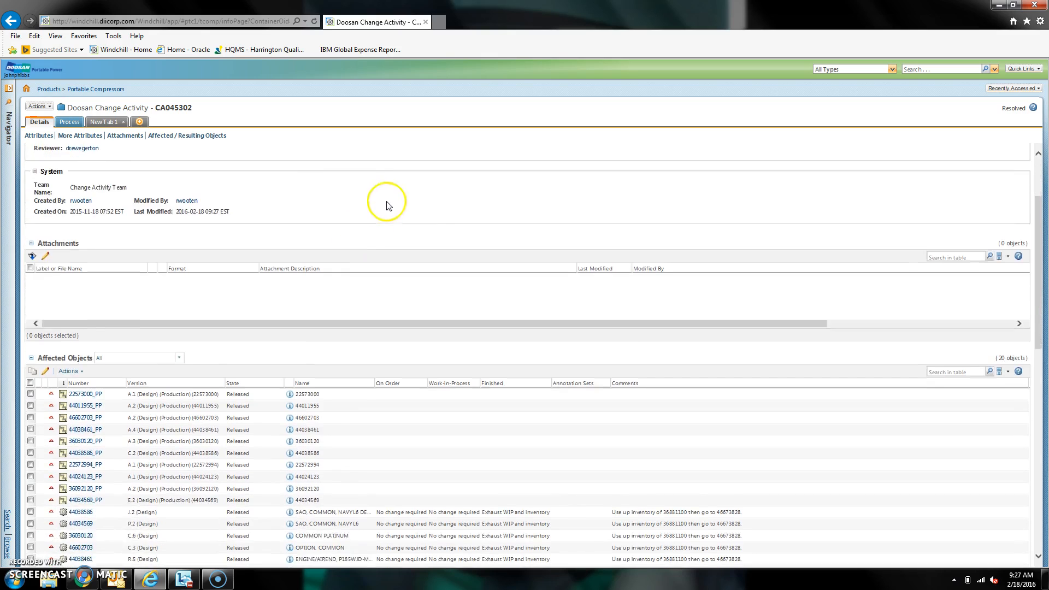
scroll(490, 182, "down", 2)
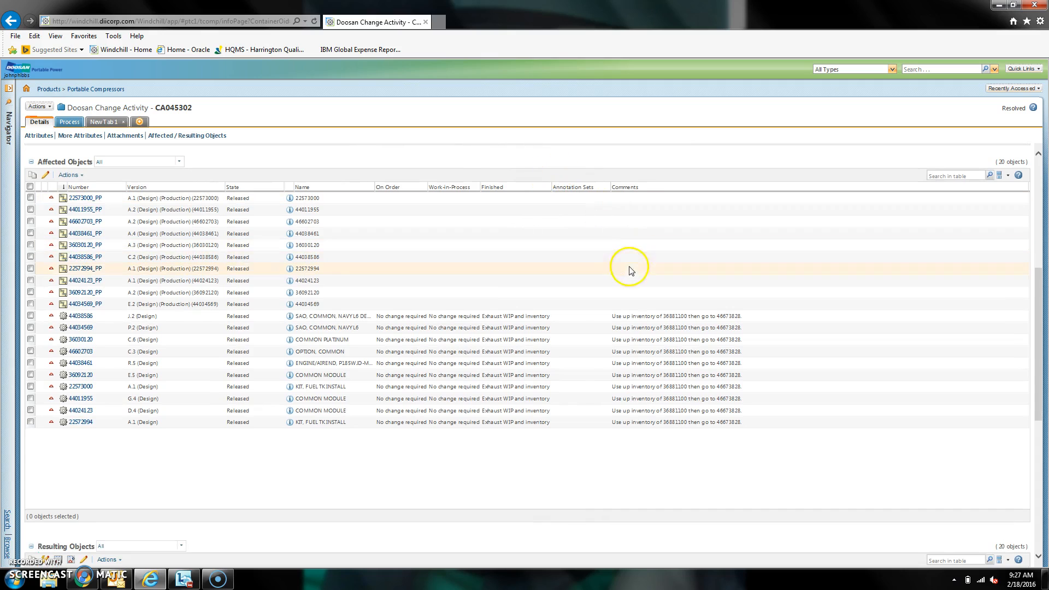
left_click_drag(557, 521, 552, 443)
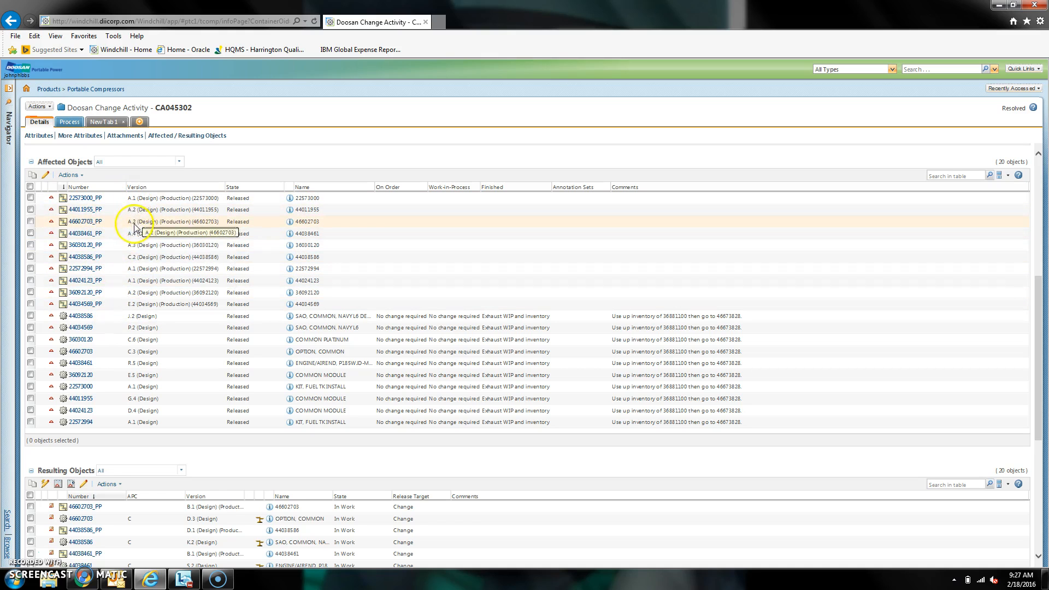
scroll(277, 306, "down", 4)
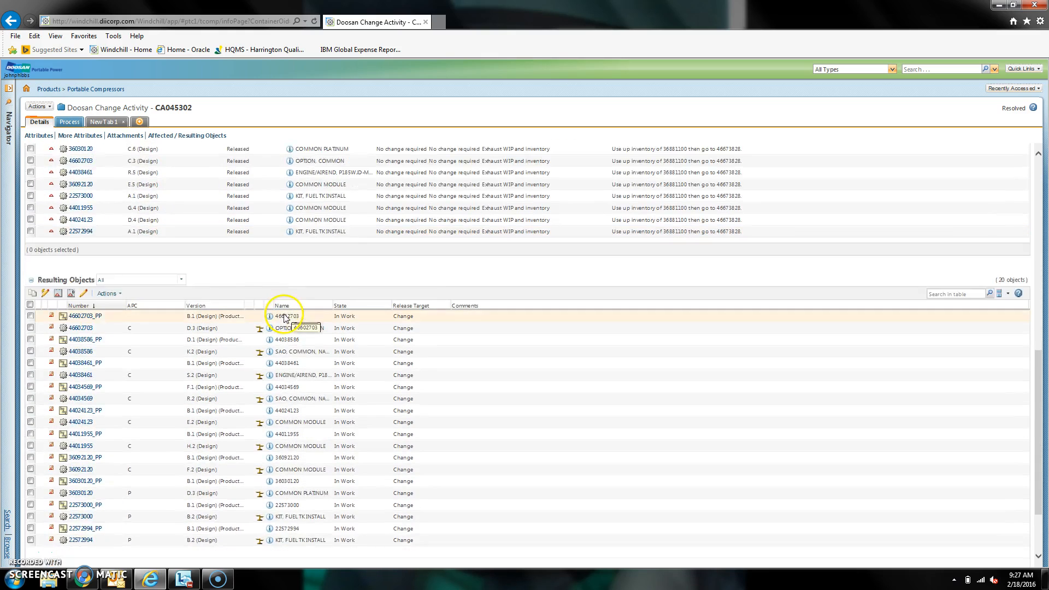
Sort the resulting objects by object type so that the process plans are listed before the parts
scroll(283, 318, "down", 2)
left_click(61, 222)
left_click(61, 222)
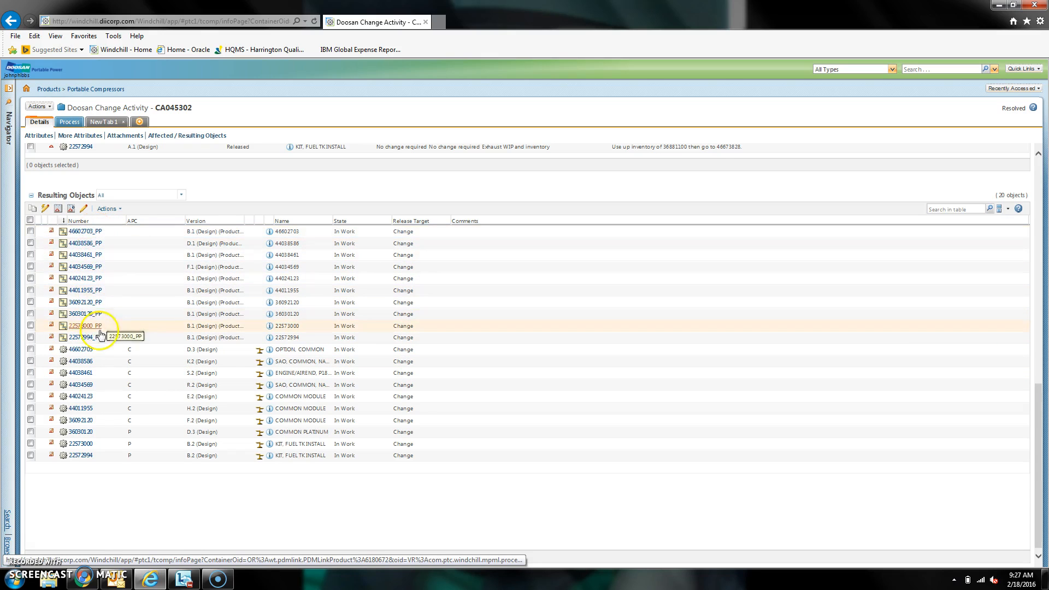
left_click(107, 235)
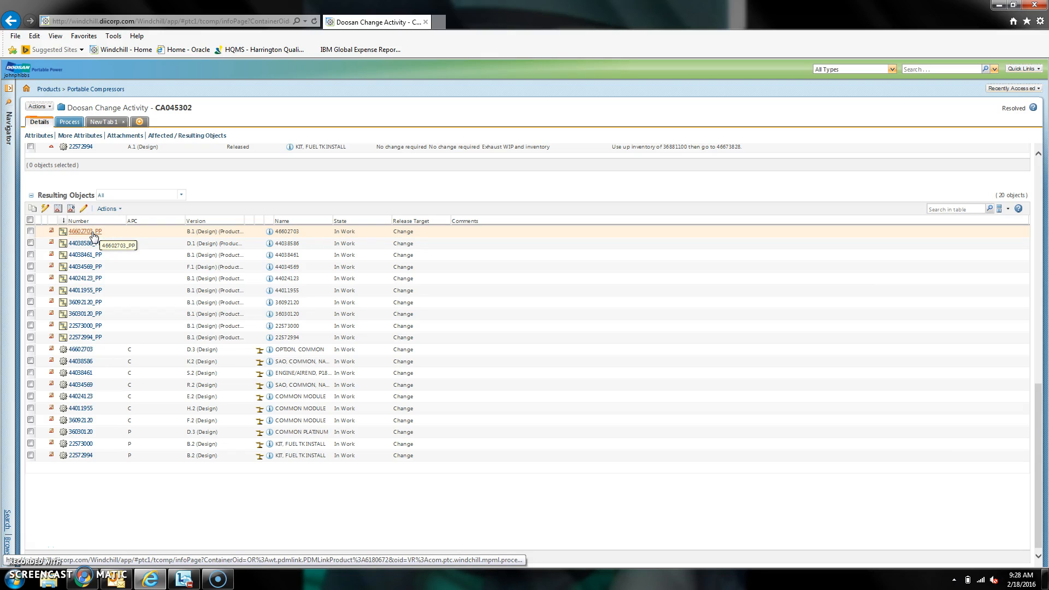
Open process plan 46602703_PP in its own tab and check its version and life cycle state
left_click(82, 233)
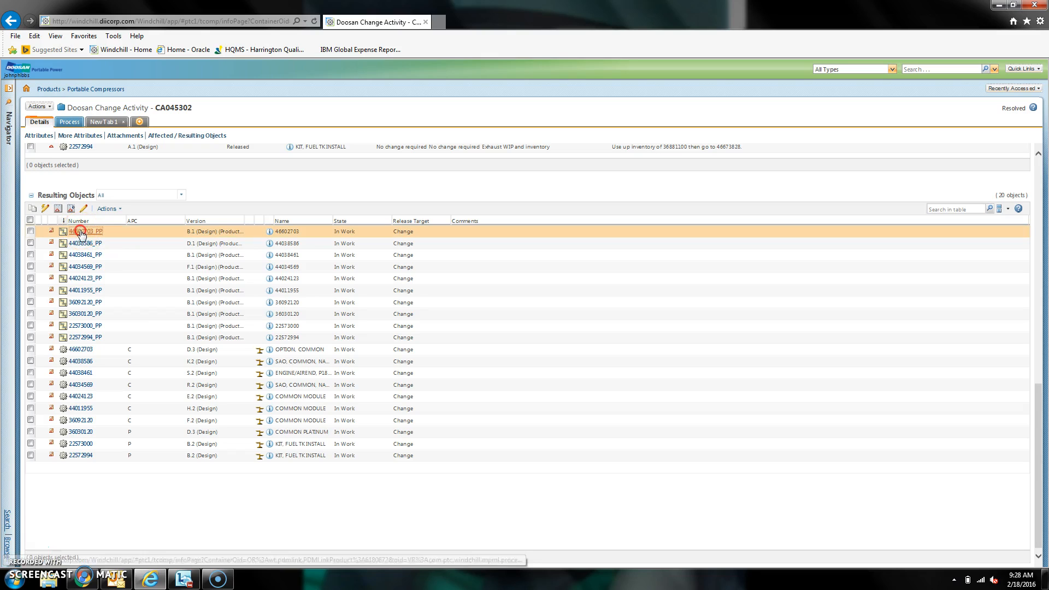
left_click(475, 23)
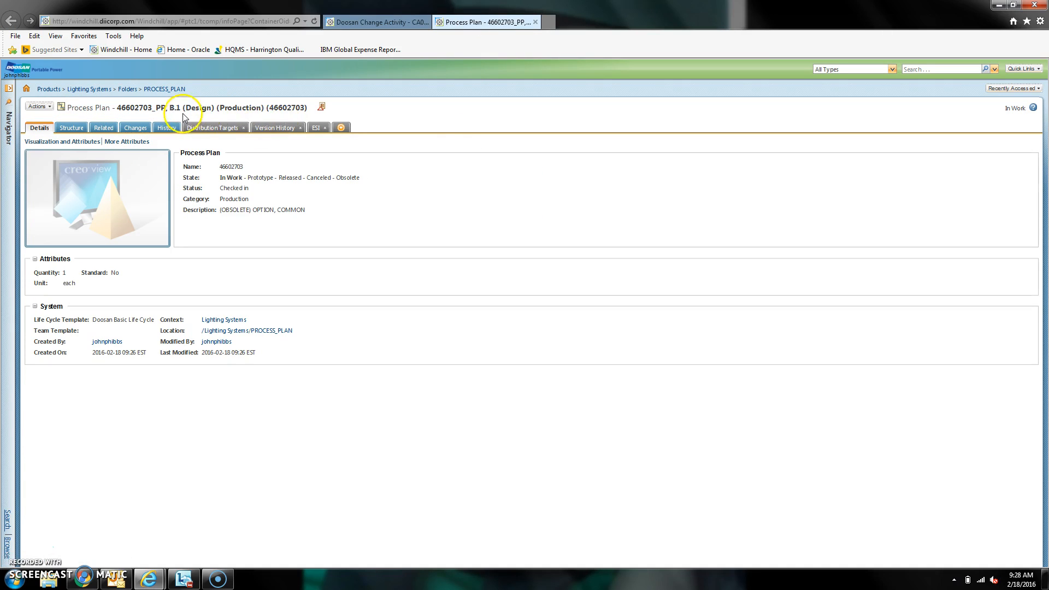
left_click(241, 179)
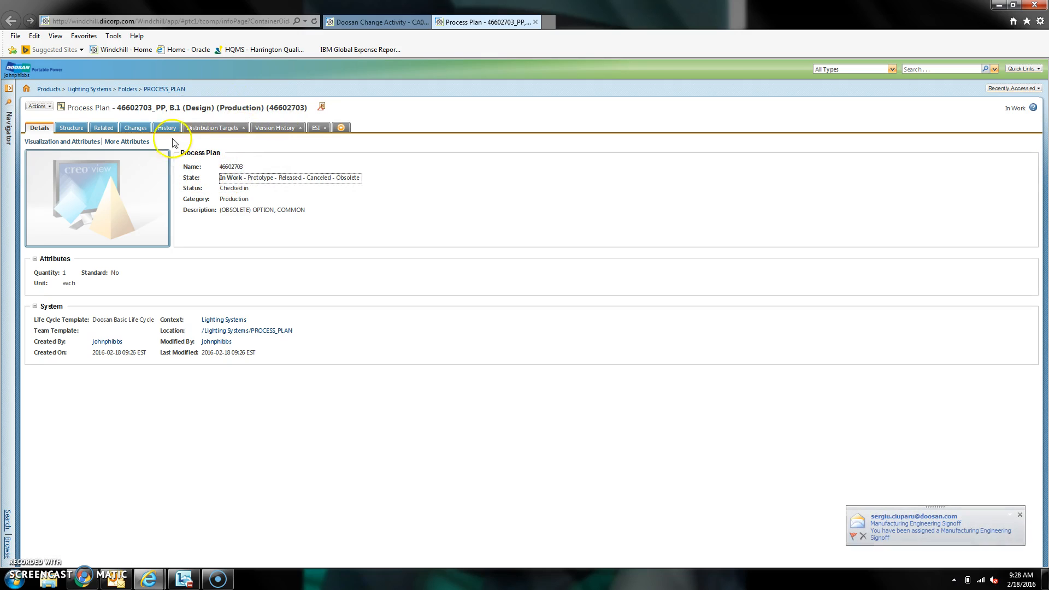
left_click(178, 107)
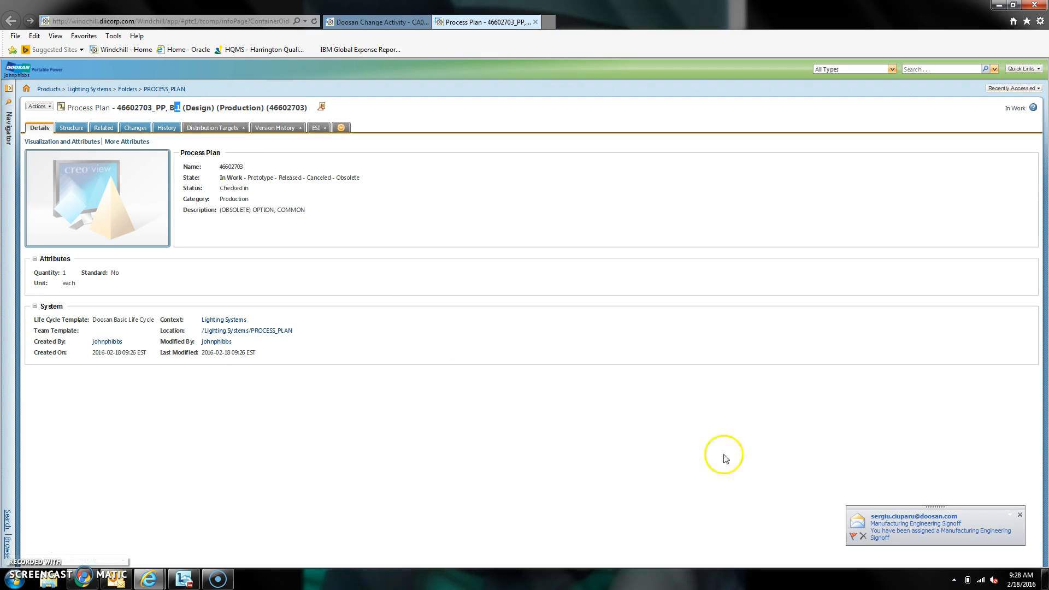
left_click(863, 536)
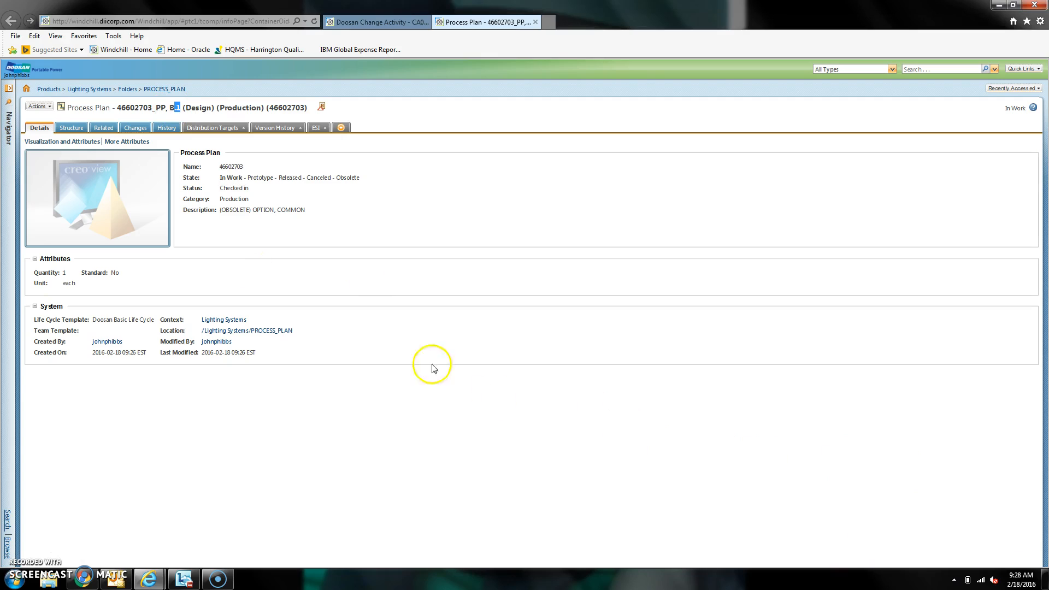
Open the process plan in Process Plan Explorer, allowing the application to run, and maximize the window with a wider structure pane
left_click(38, 107)
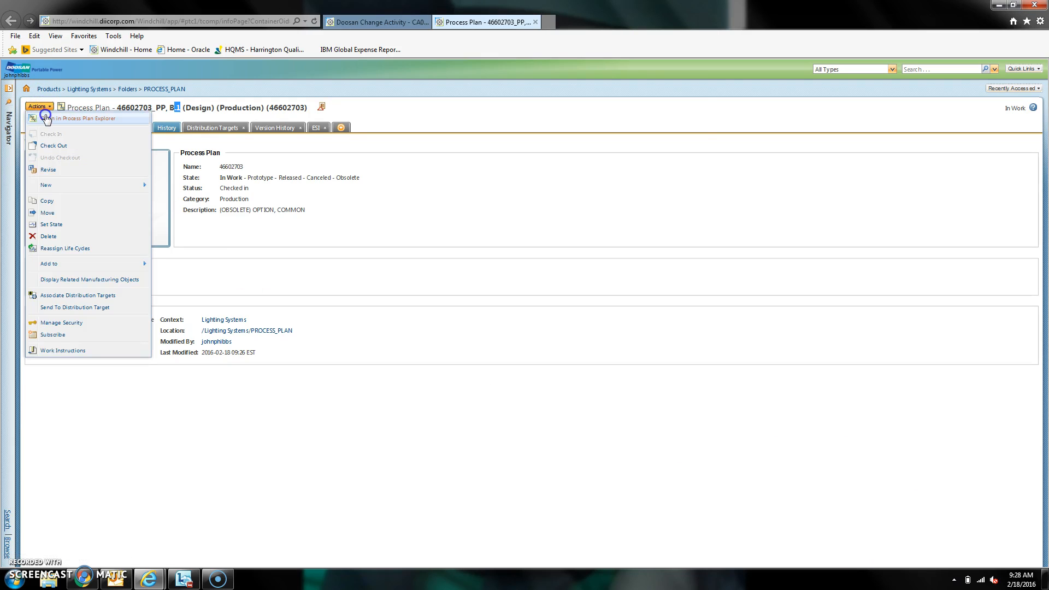
left_click(46, 117)
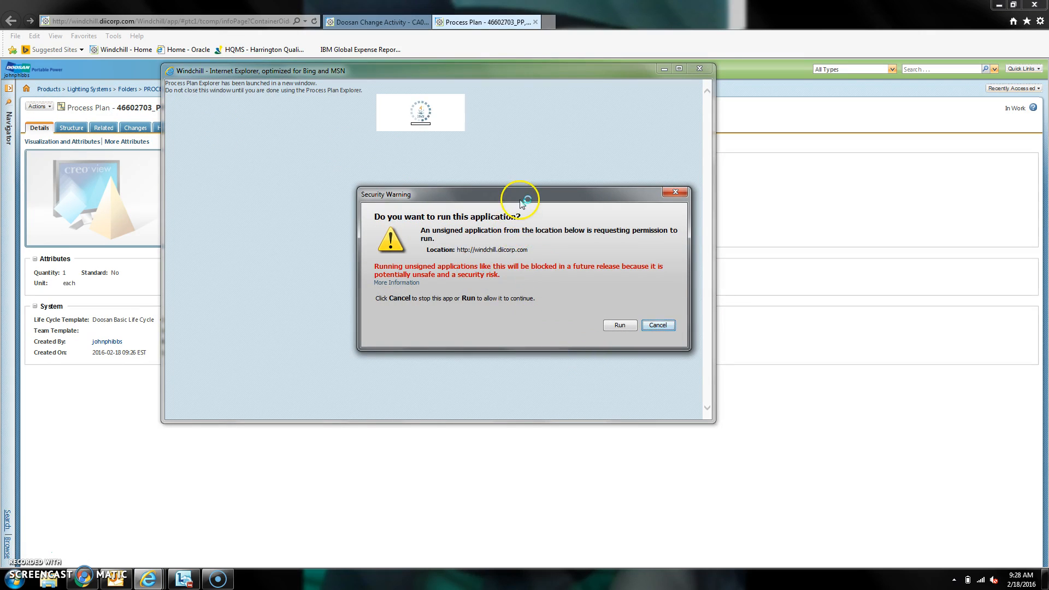
left_click_drag(473, 200, 394, 164)
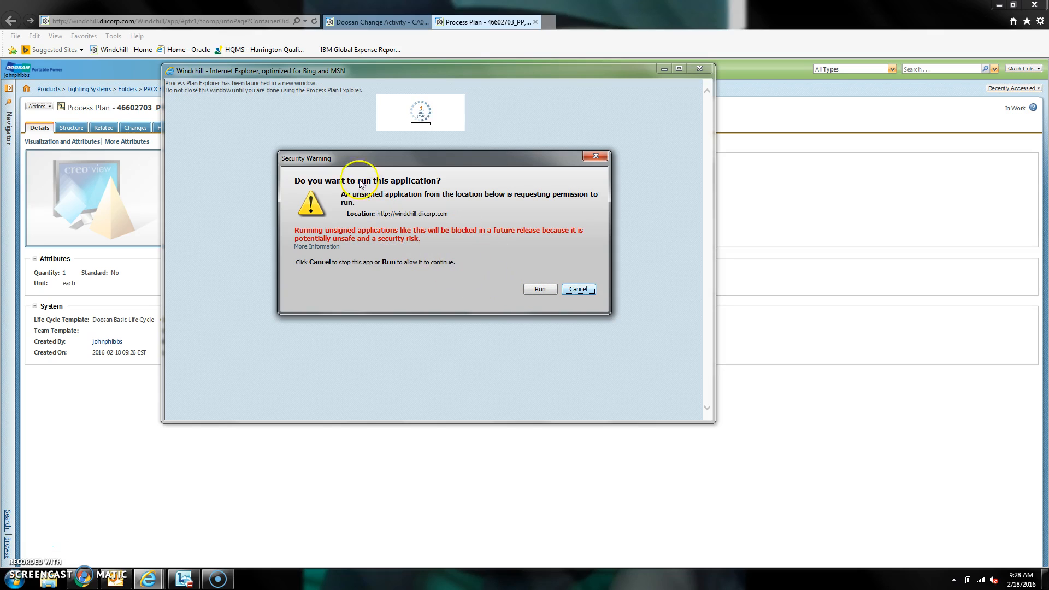
left_click(540, 289)
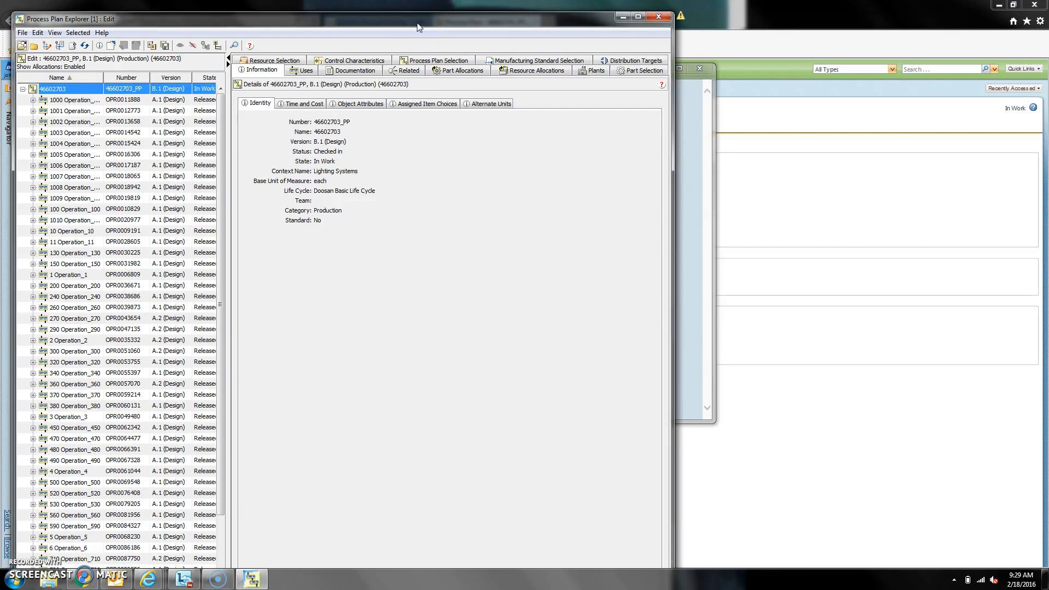
double_click(417, 22)
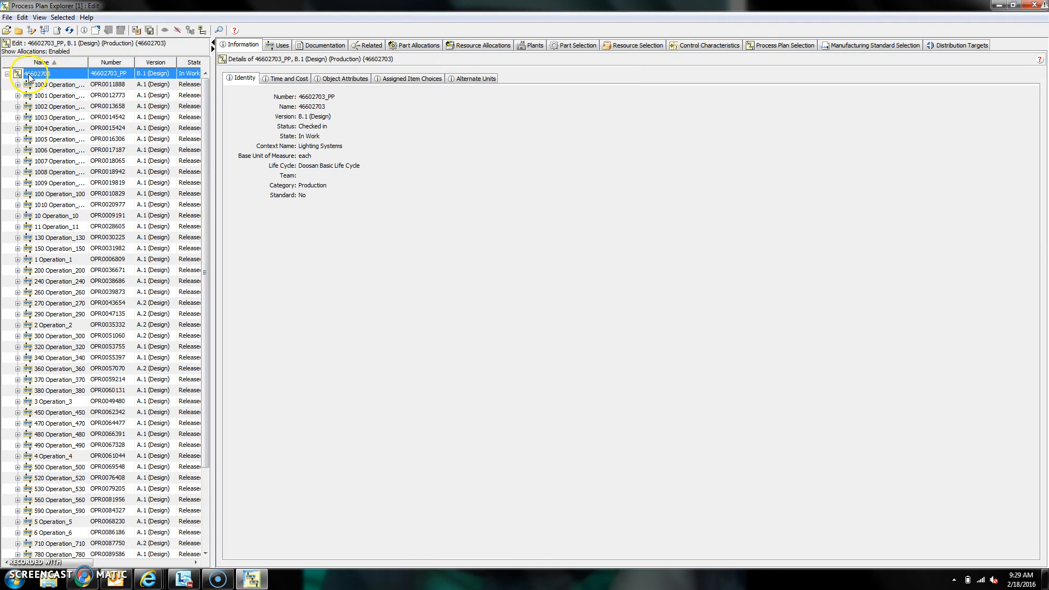
left_click_drag(213, 92, 239, 91)
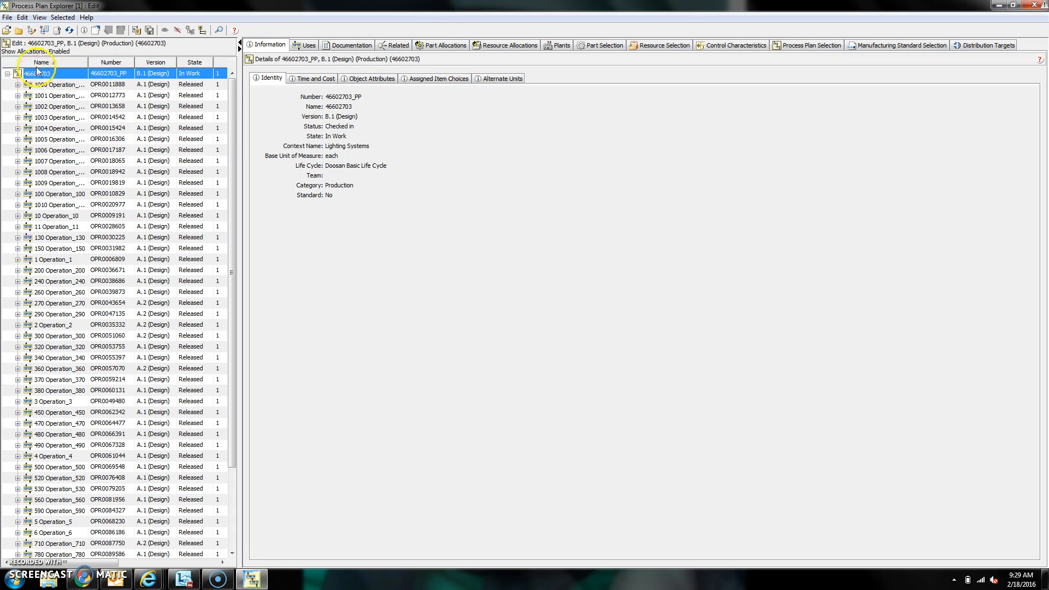
In the part allocations summary, replace inconsistent part TANK ASSY, FUEL 36881100 with its BOM replacement, automatically checking out Operation_290
left_click(40, 18)
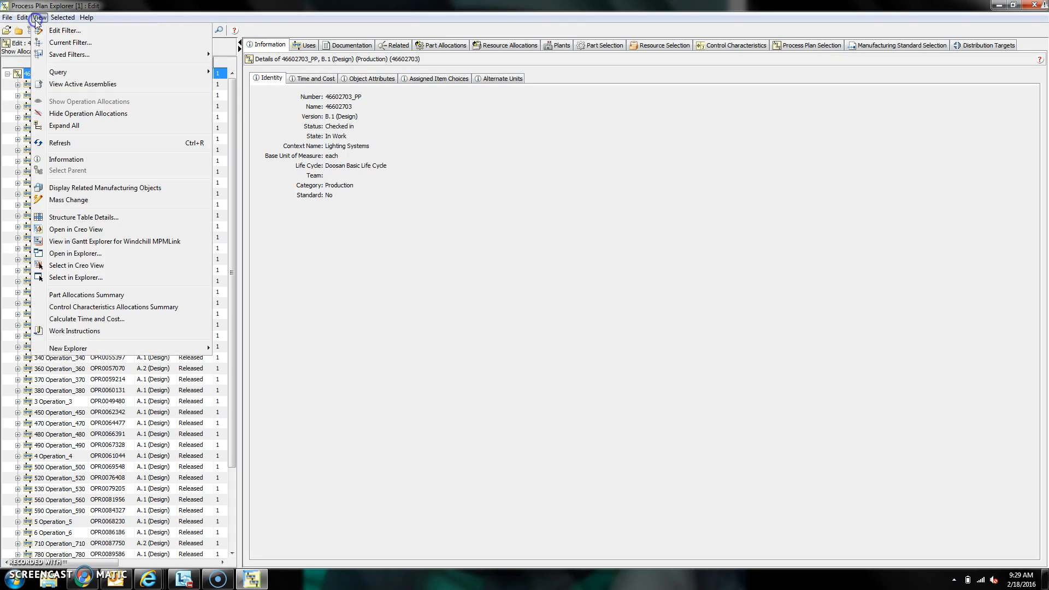
left_click(81, 295)
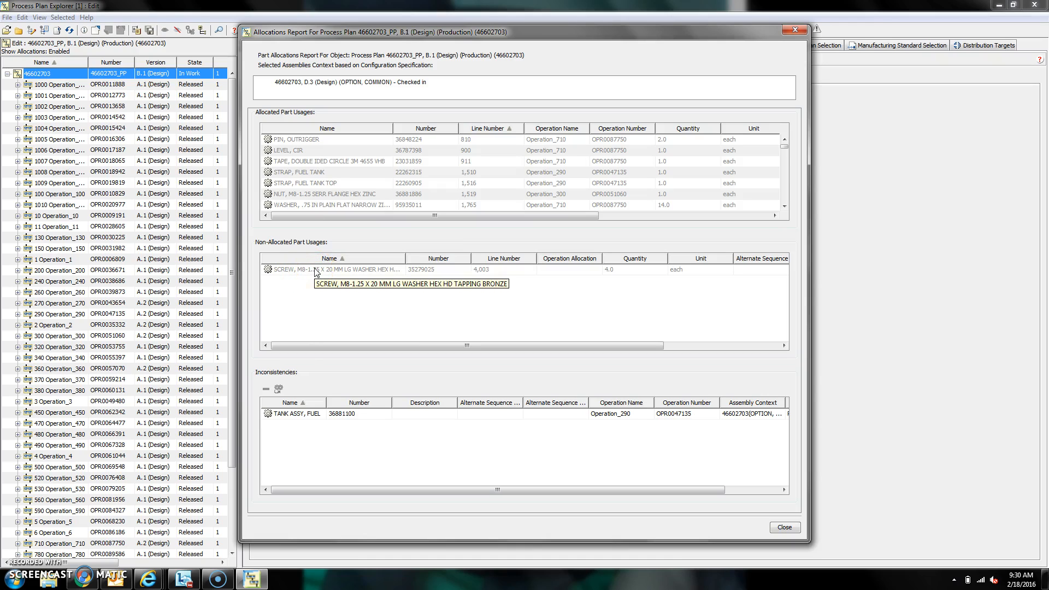
left_click(292, 417)
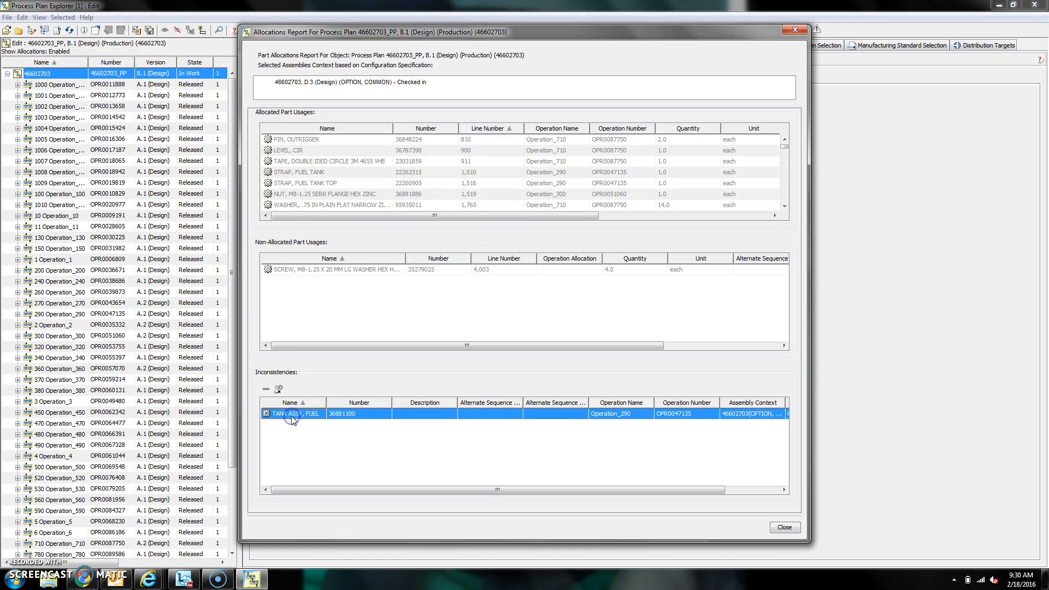
left_click(278, 392)
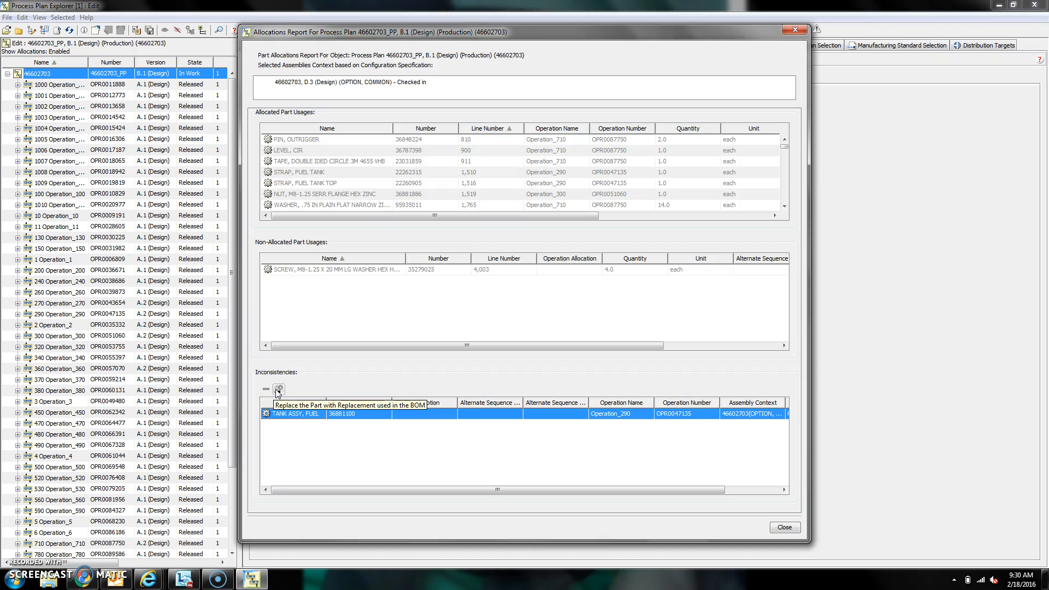
left_click(266, 390)
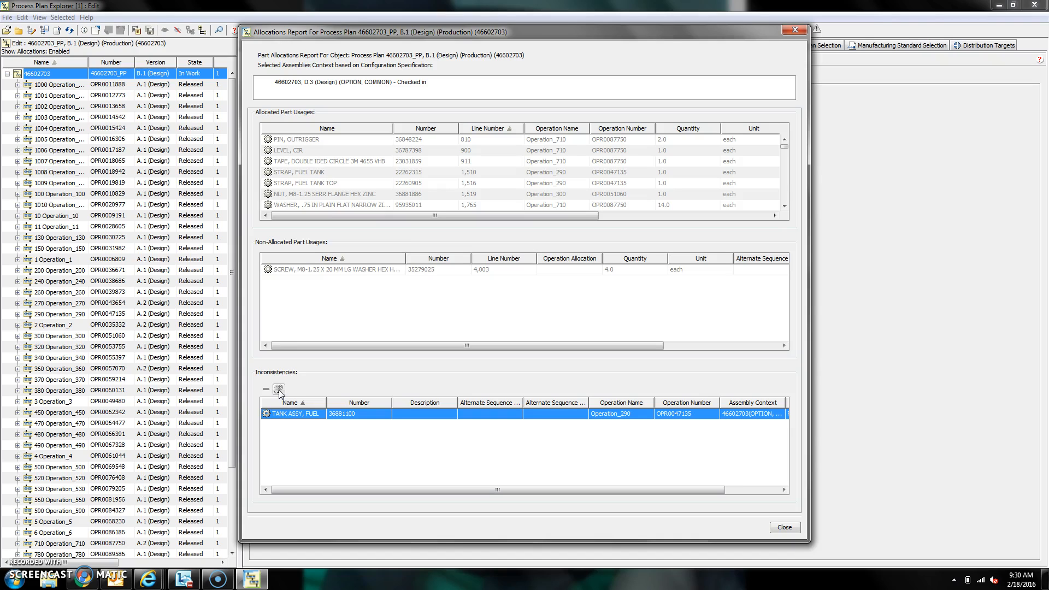
left_click(279, 389)
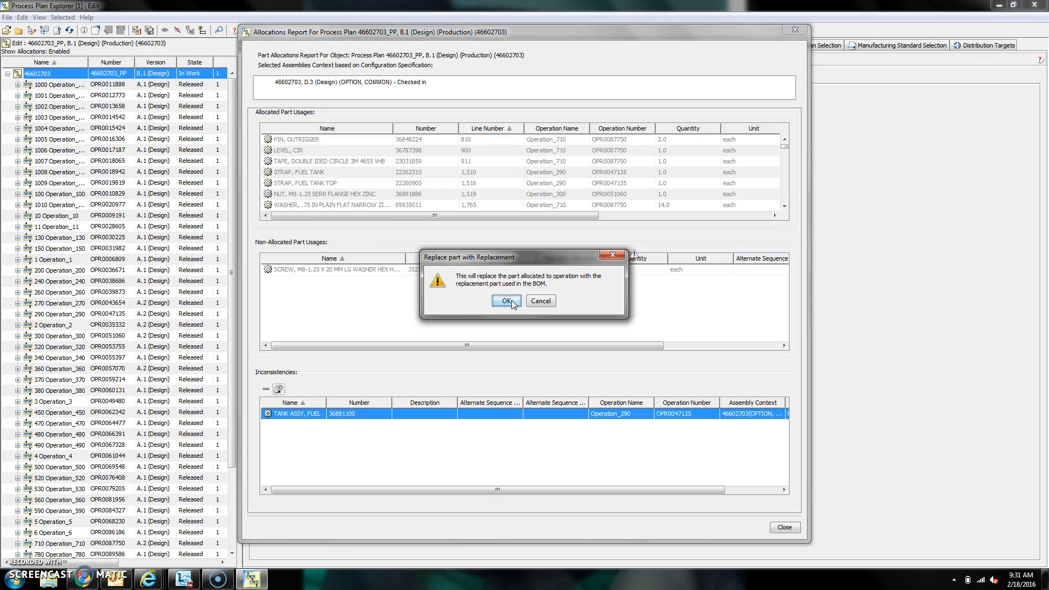
left_click(512, 302)
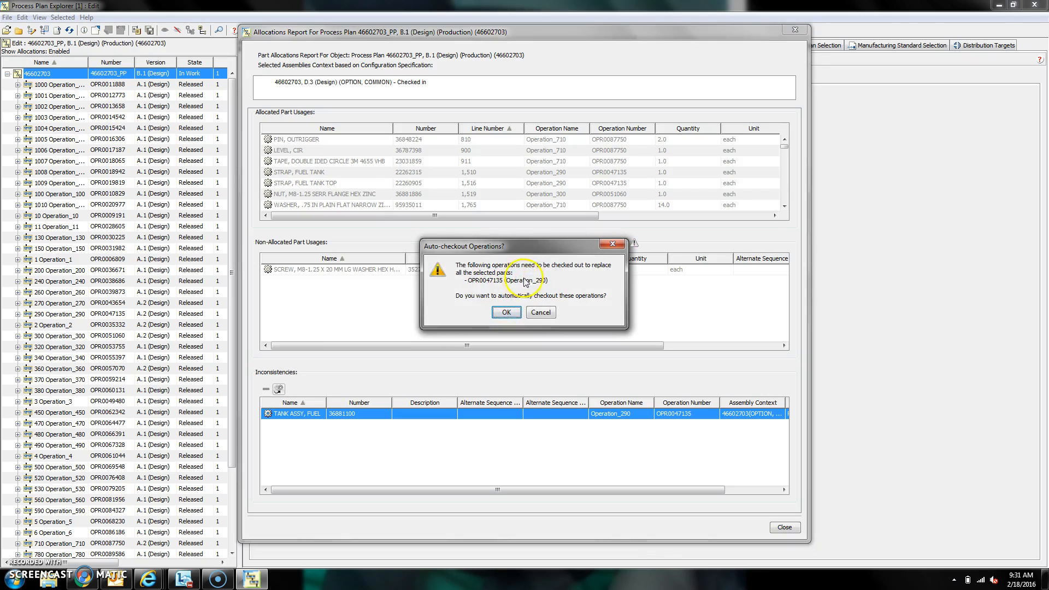
left_click(507, 314)
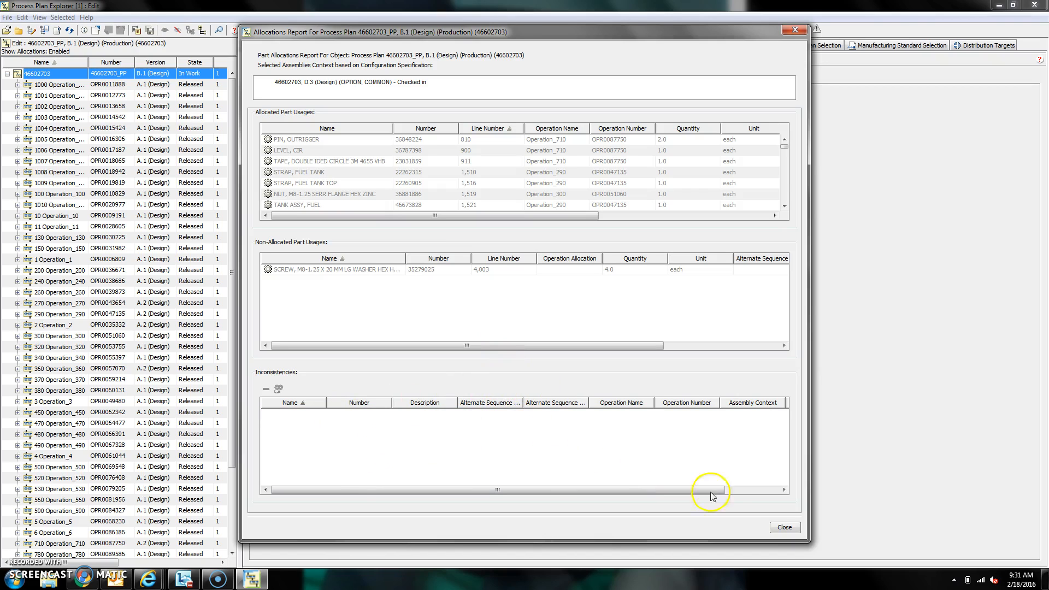
left_click(785, 527)
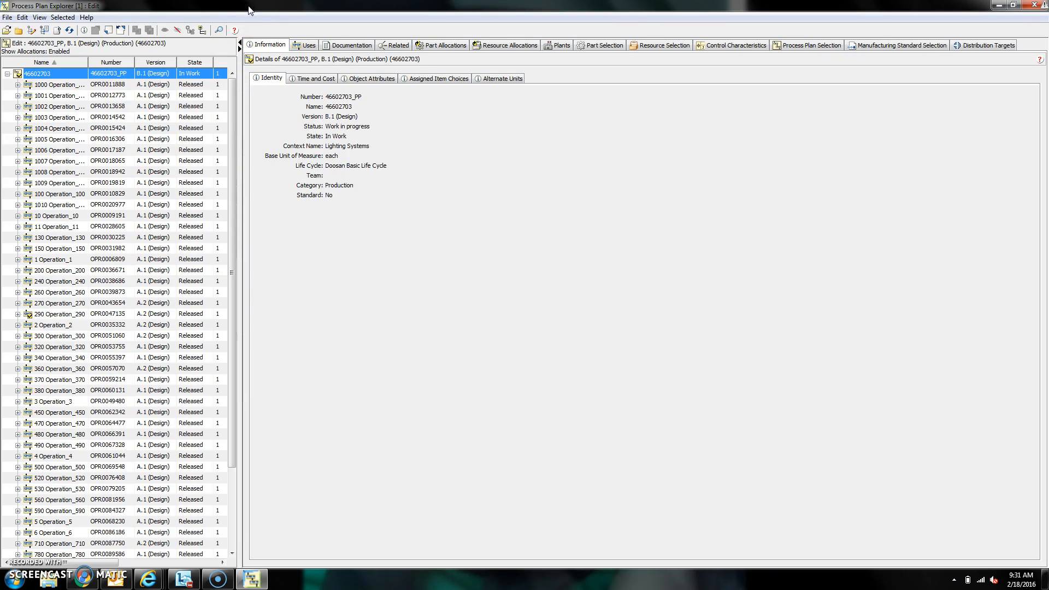
Move the Process Plan Explorer window aside, minimize its launcher window, and bring the browser forward
left_click_drag(246, 15, 677, 10)
left_click(337, 225)
left_click(653, 50)
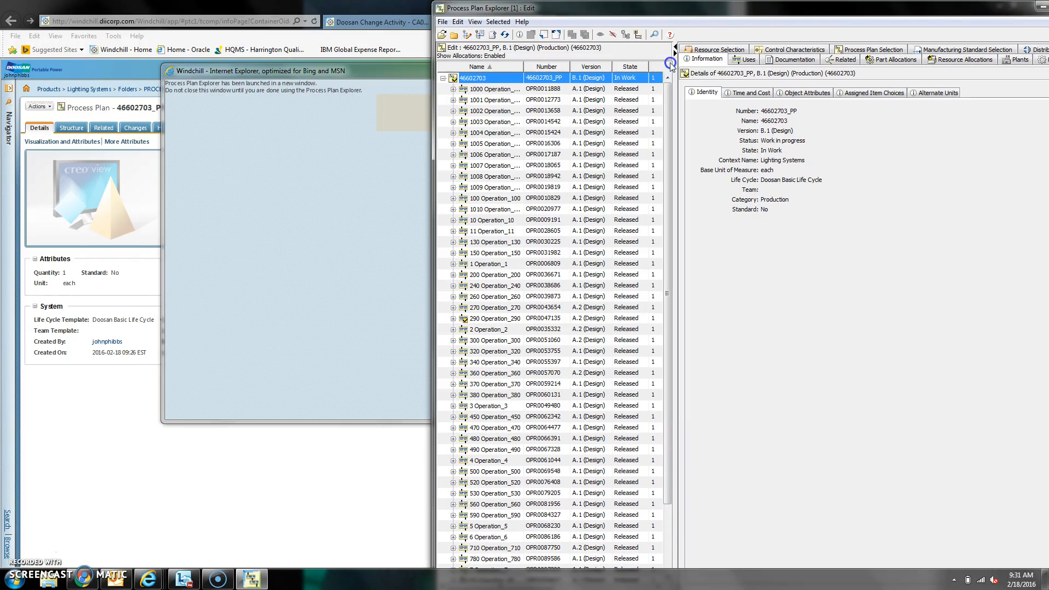
left_click(375, 227)
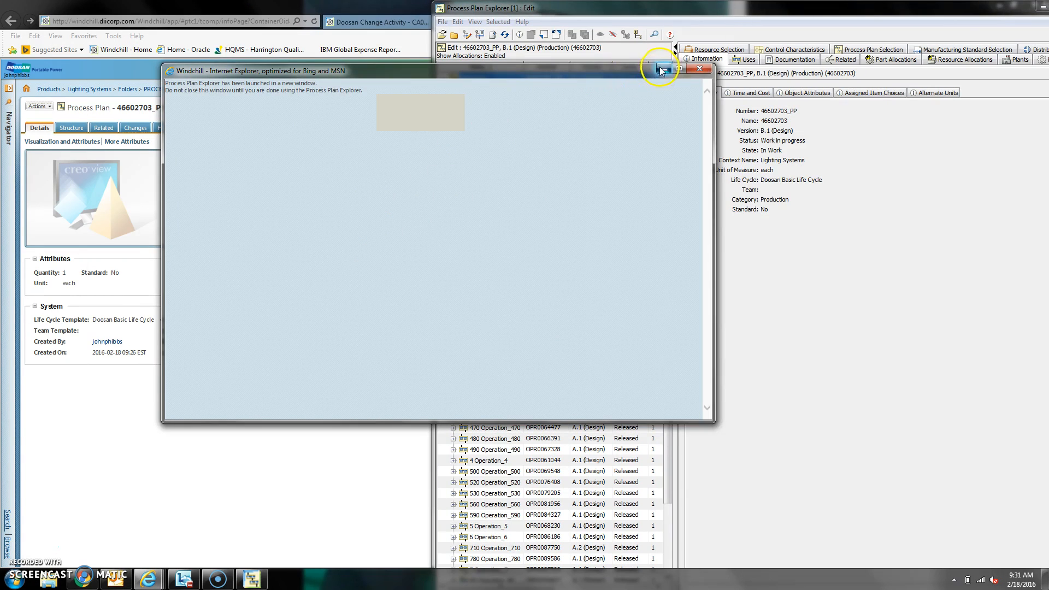
left_click(662, 67)
left_click(278, 261)
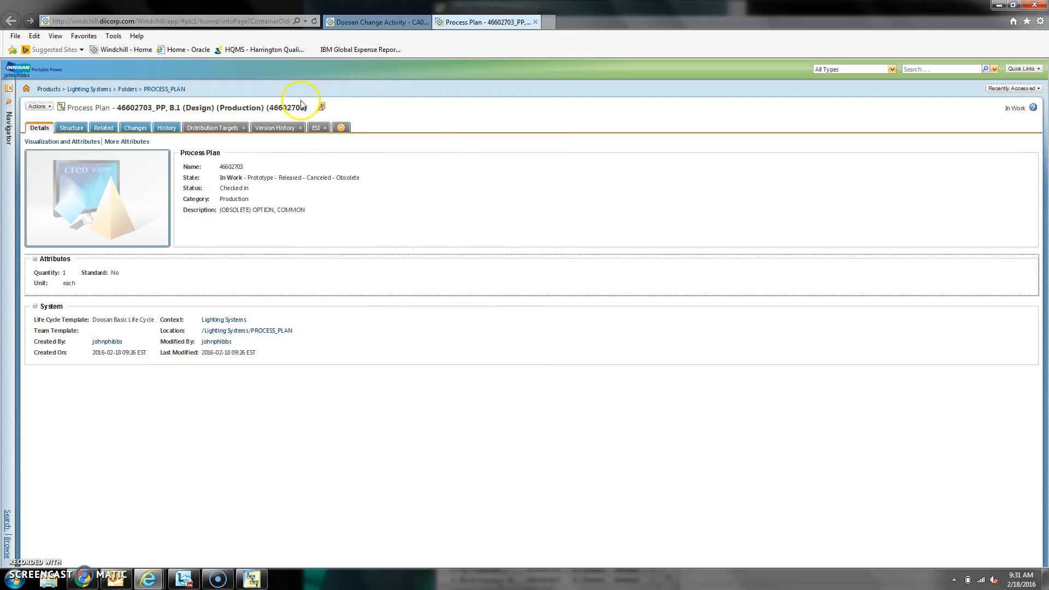
Search for part number 46602703 from a Windchill home page in a new tab and open the part's structure
double_click(142, 108)
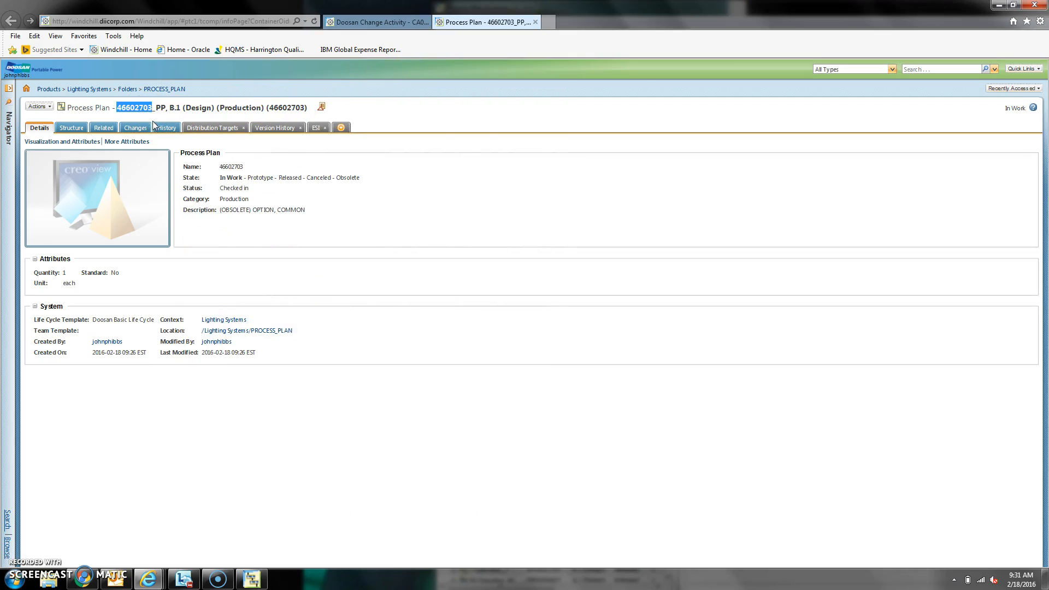
double_click(286, 107)
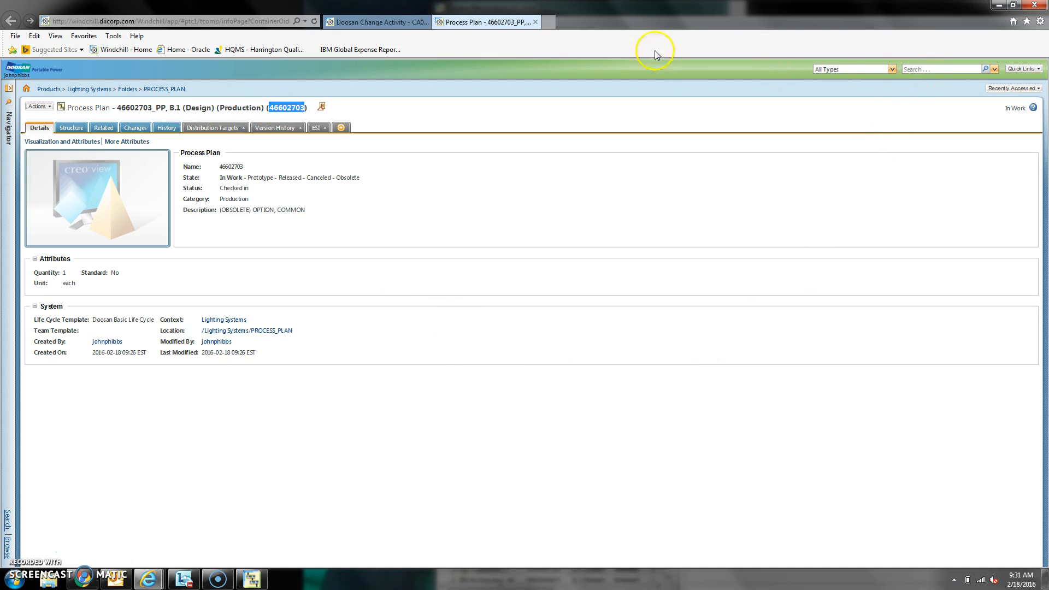
left_click(550, 22)
left_click(121, 49)
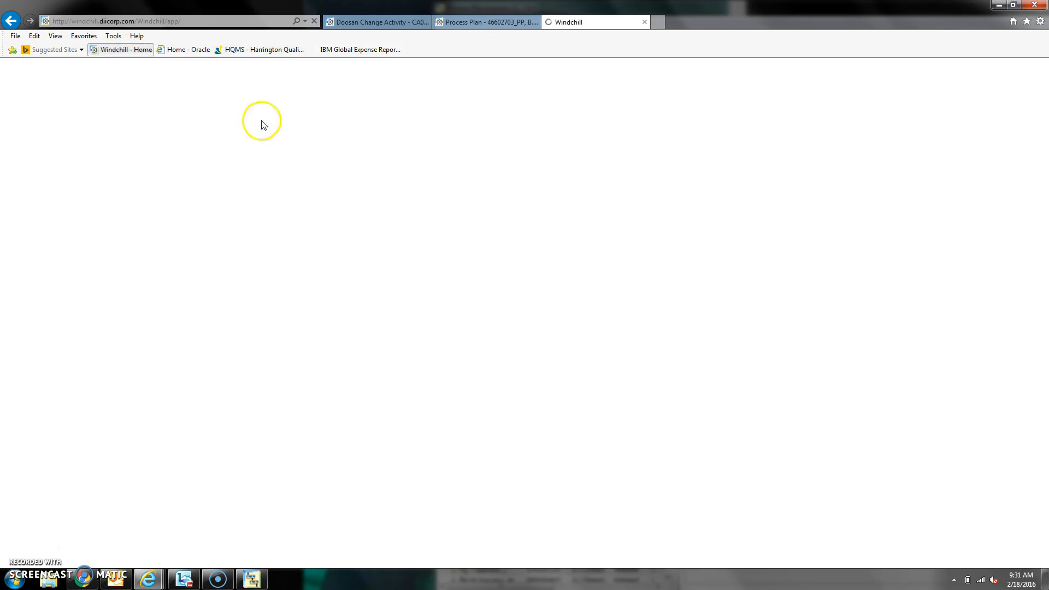
left_click(946, 67)
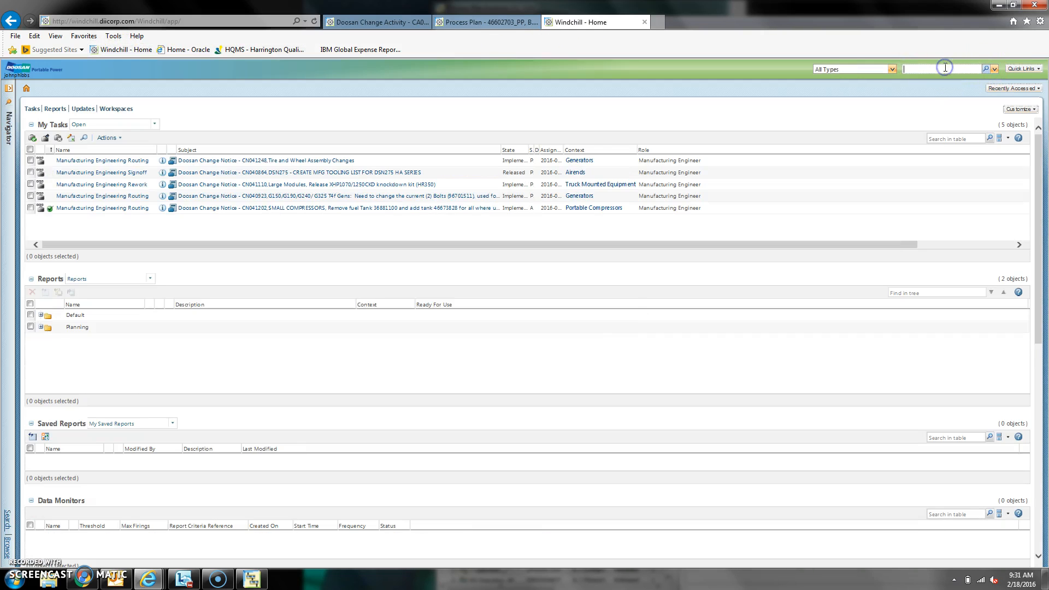
key("Return")
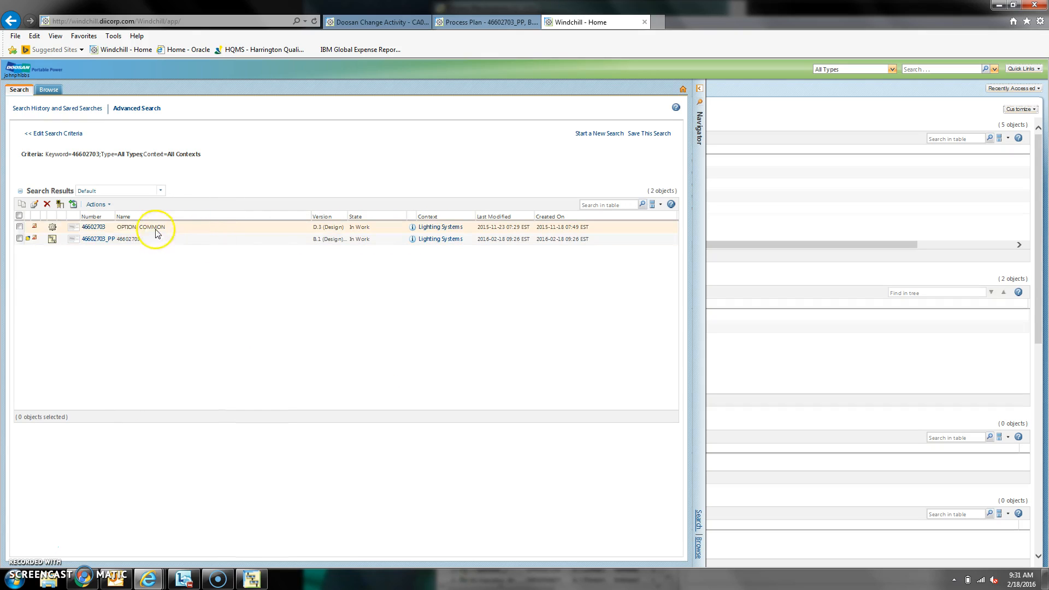
left_click(94, 228)
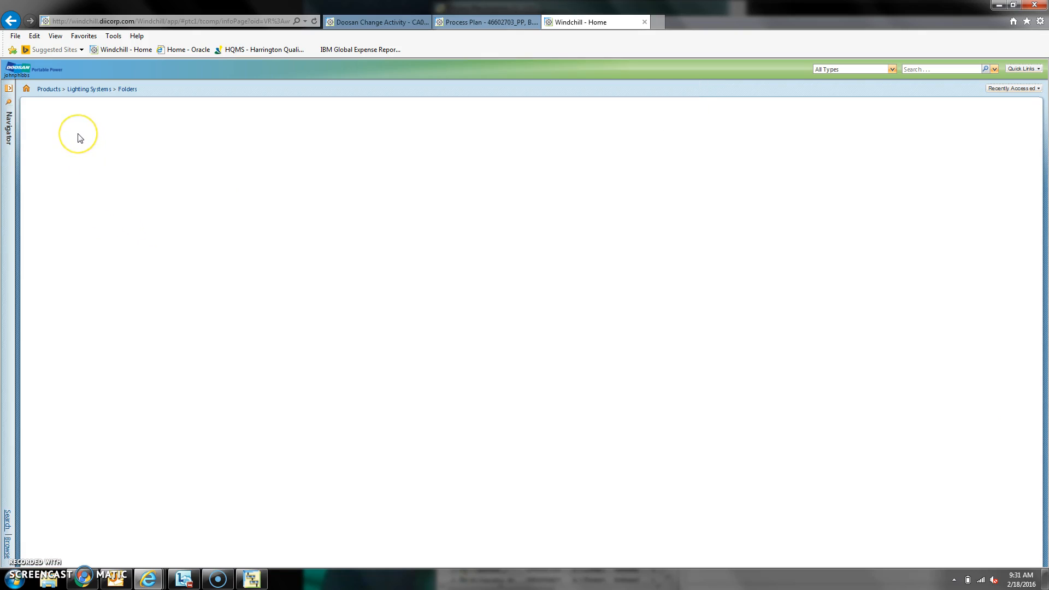
left_click(75, 123)
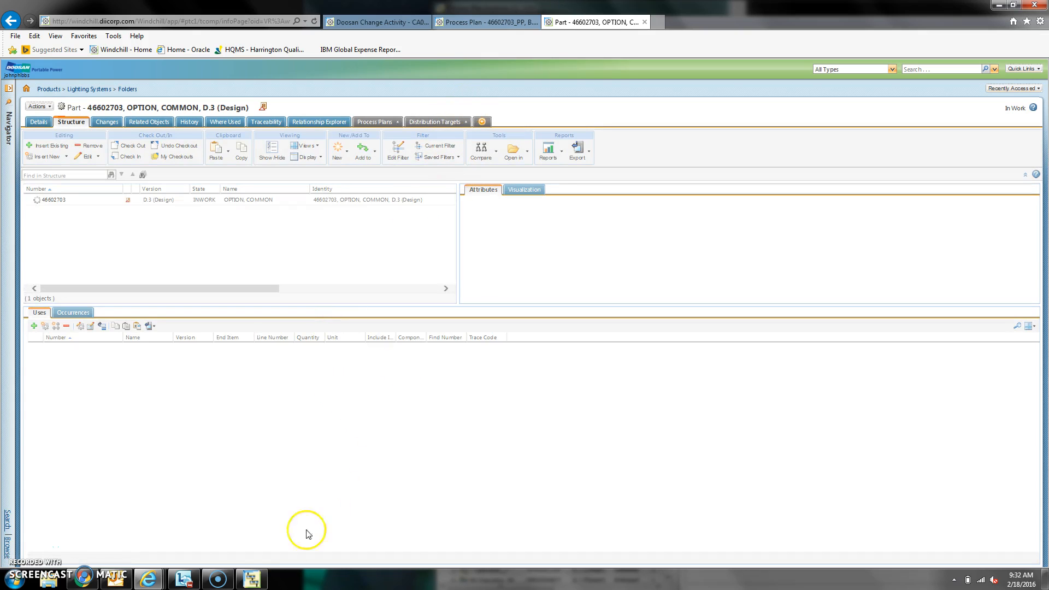
Review the process plan's part allocations summary again and sort the part's uses list by line number for comparison
left_click(254, 580)
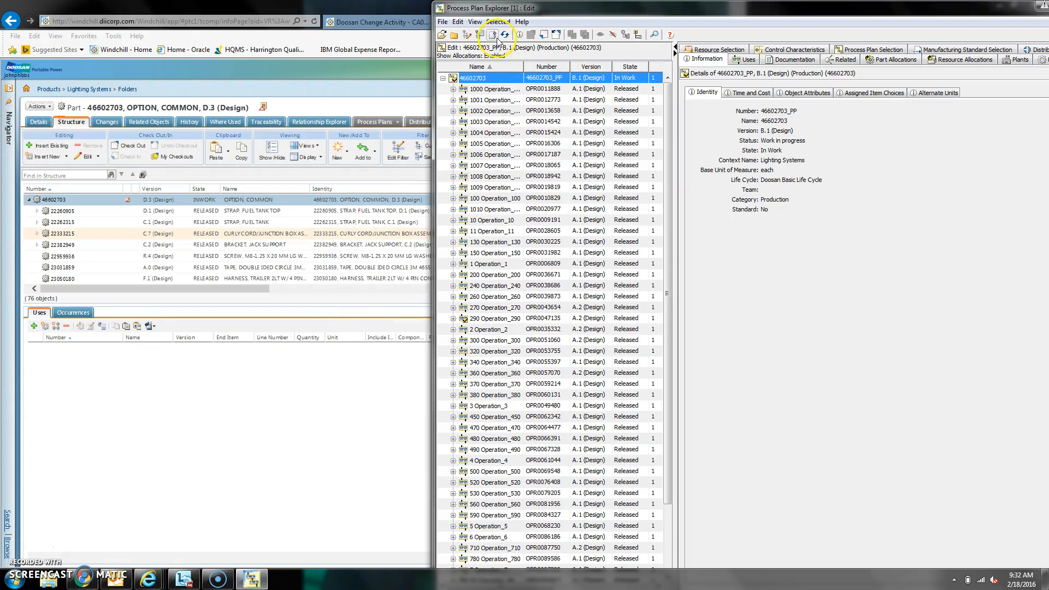
left_click(477, 22)
left_click(512, 299)
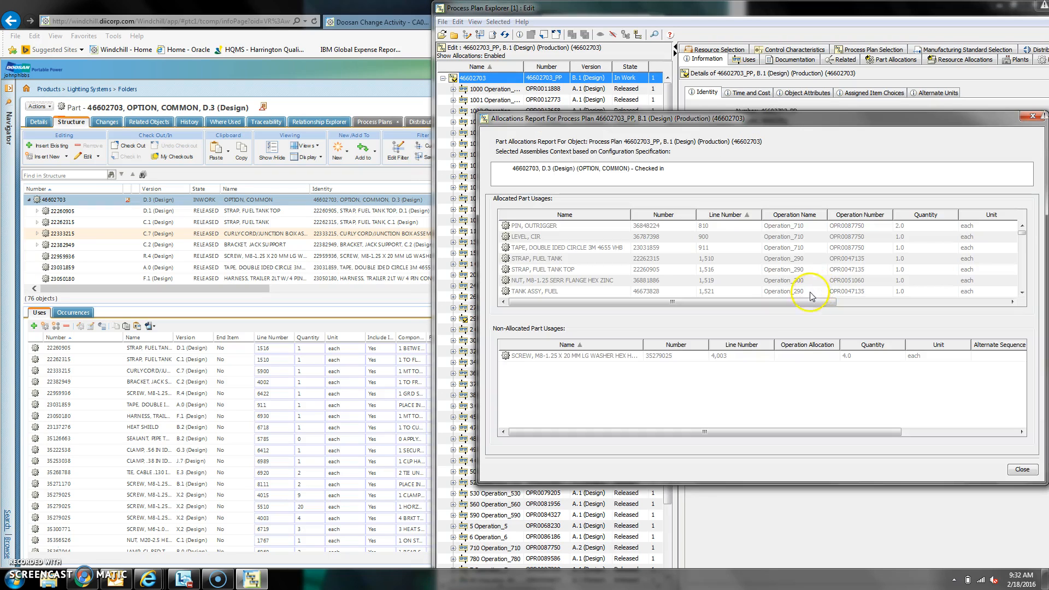
left_click(1023, 467)
left_click(253, 323)
left_click(264, 337)
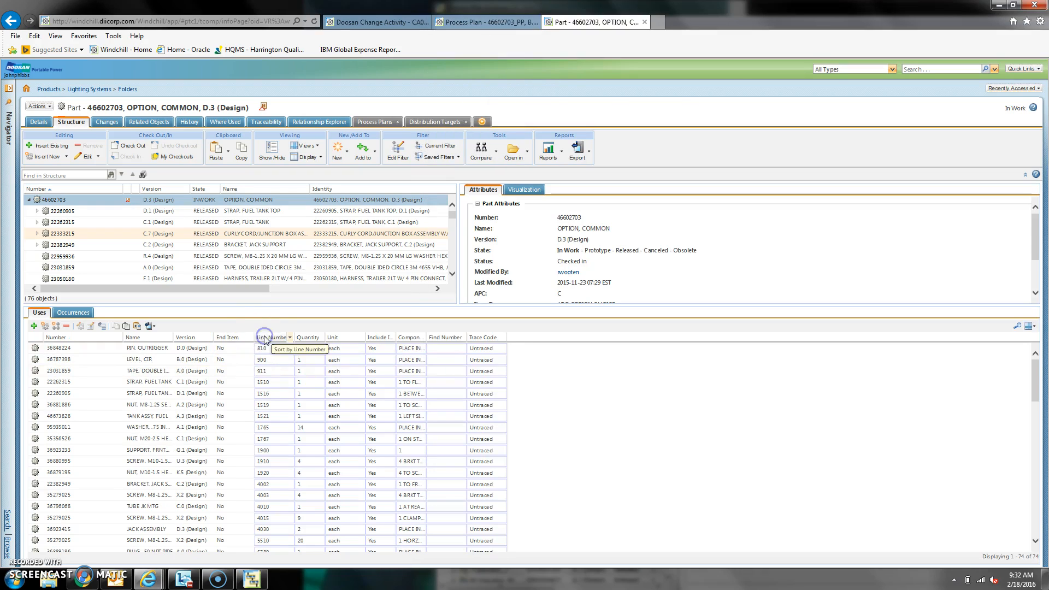
Find line 4003 in the part's uses list and widen the Component Remarks and Name columns to read where the screw is used
scroll(264, 397, "down", 5)
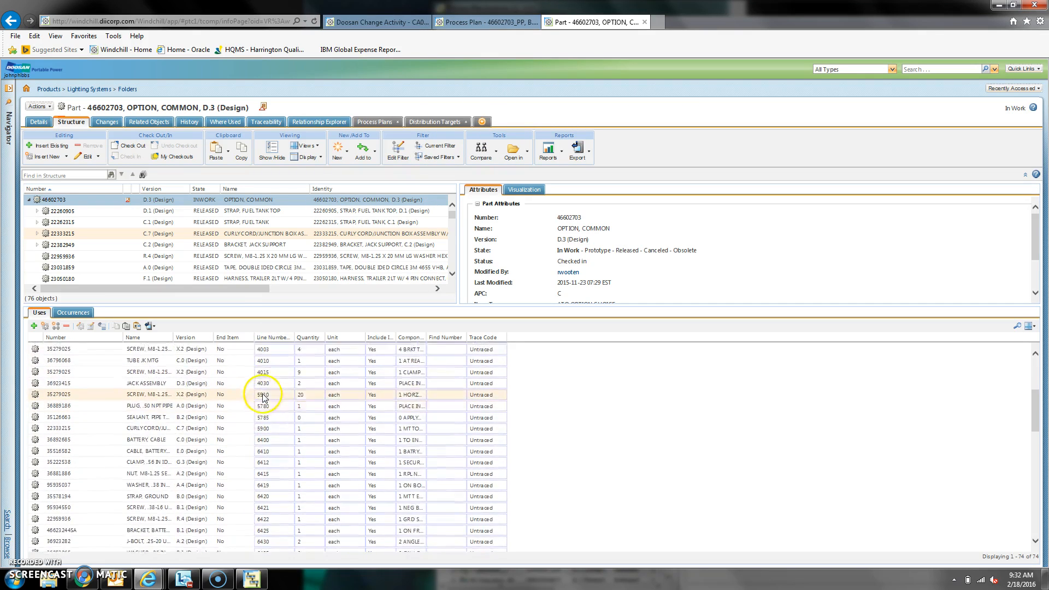
scroll(263, 396, "up", 2)
left_click(263, 391)
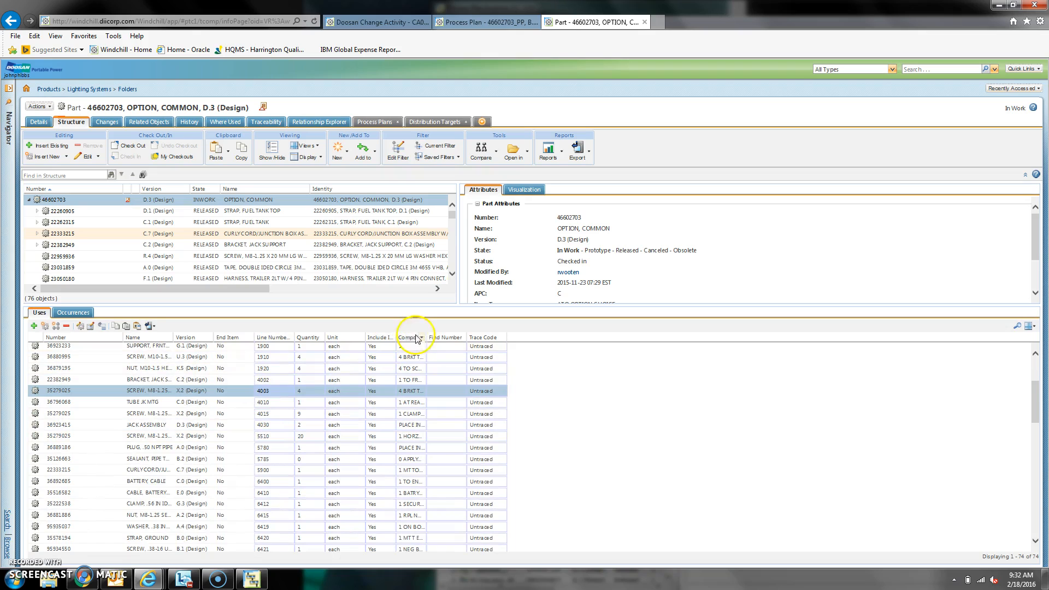
left_click_drag(428, 337, 594, 345)
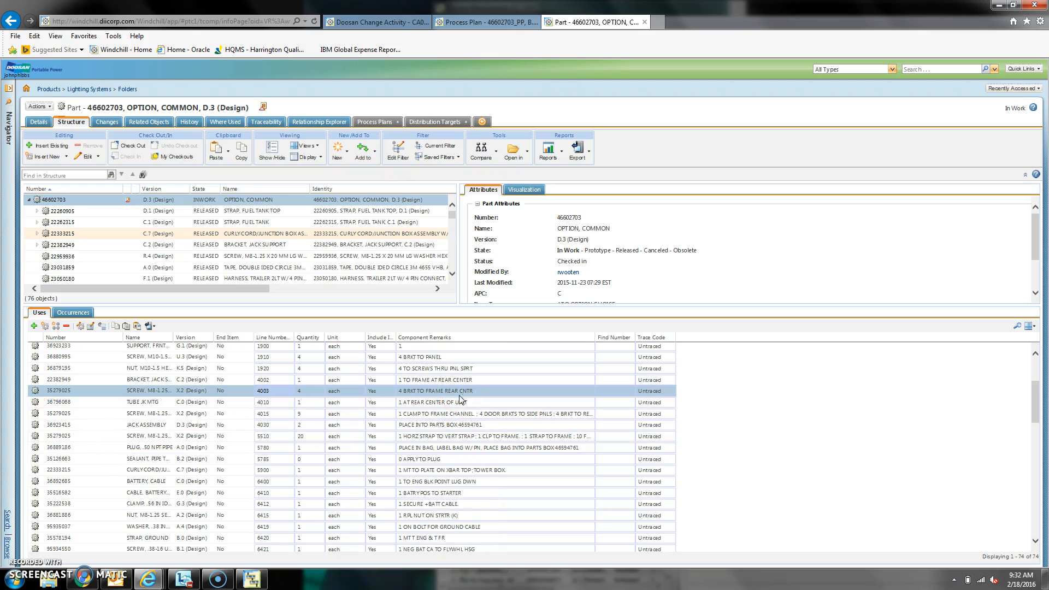
left_click(155, 381)
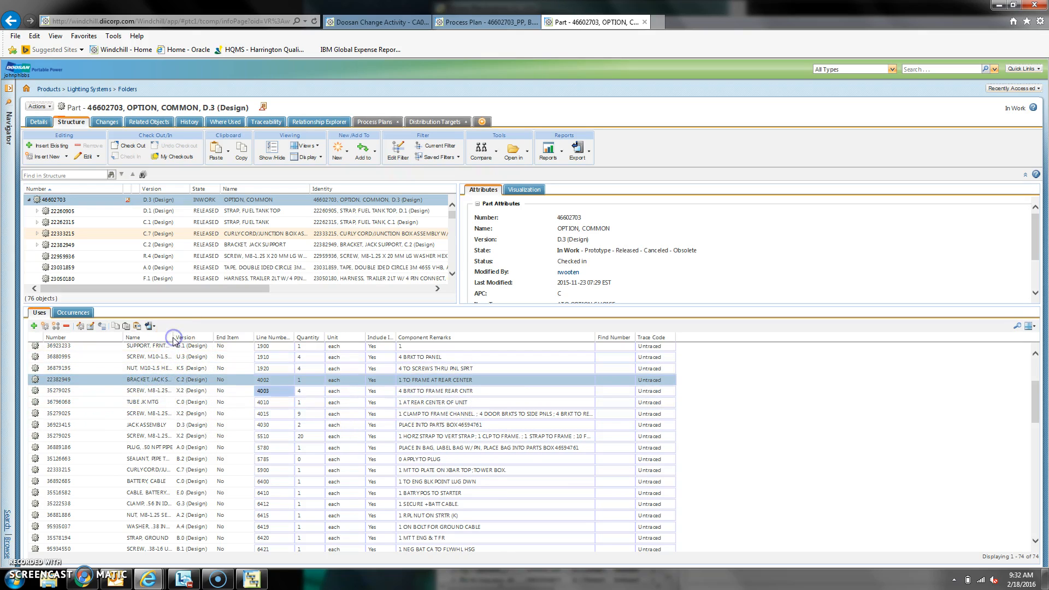
left_click_drag(171, 336, 229, 336)
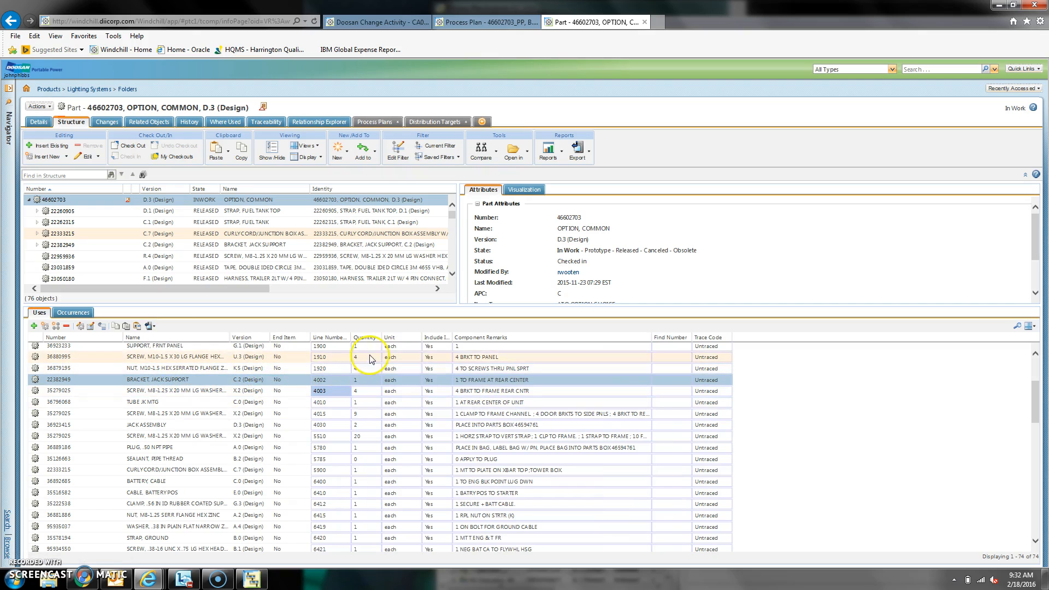
In Process Plan Explorer, check out Operation_10 and allocate the unallocated BOM part SCREW 35279025, line 4003, to it
left_click(252, 578)
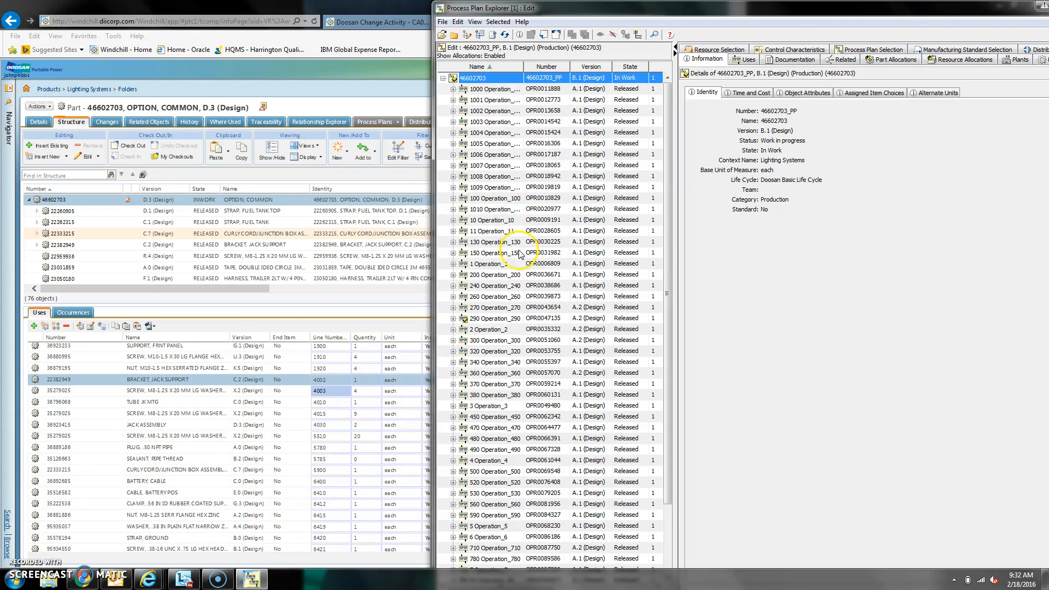
left_click(486, 220)
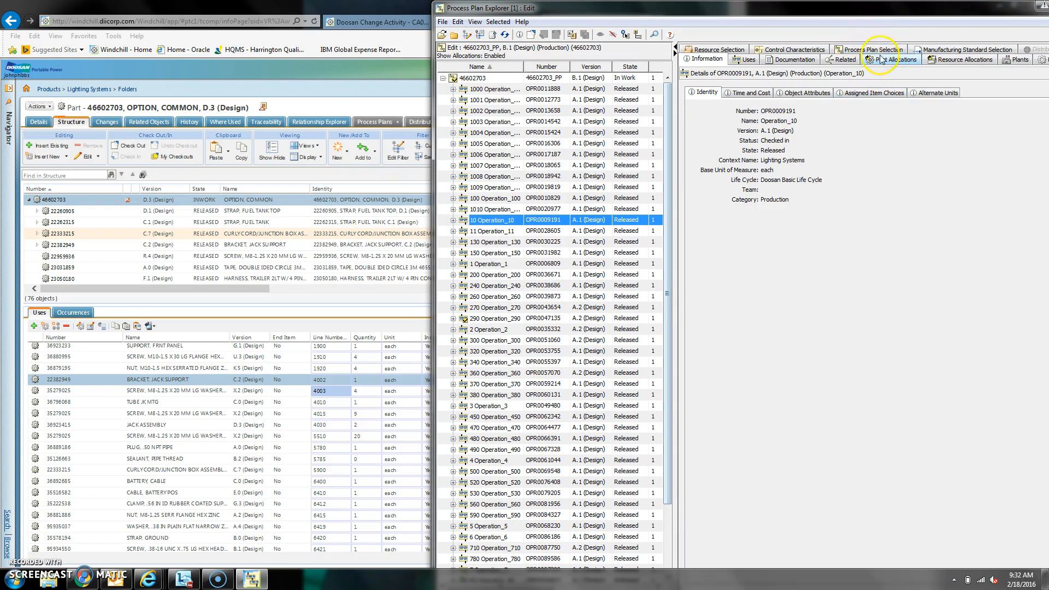
left_click(882, 58)
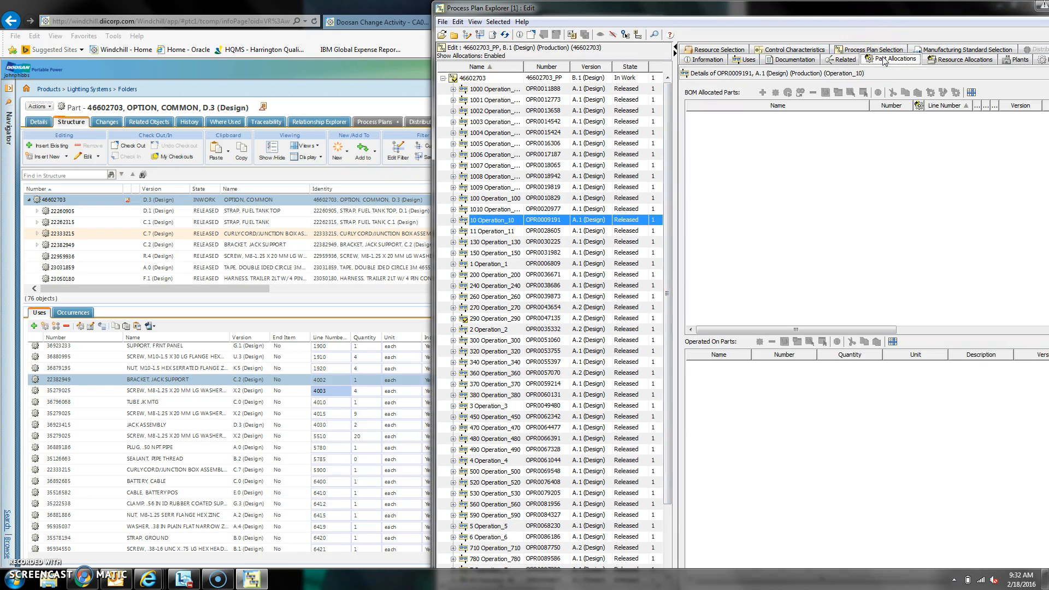
left_click(487, 221)
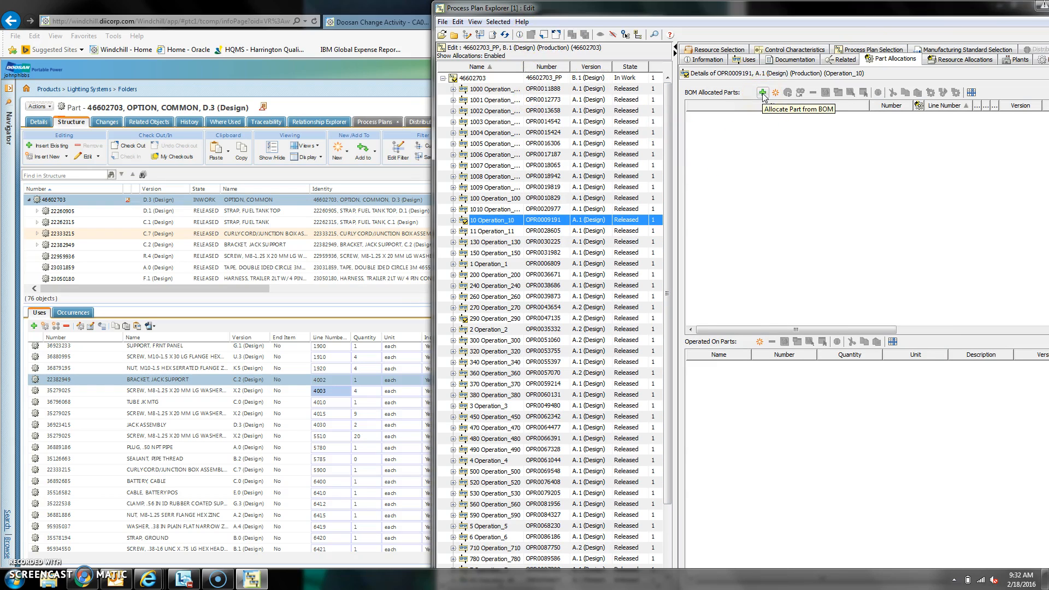
left_click(763, 93)
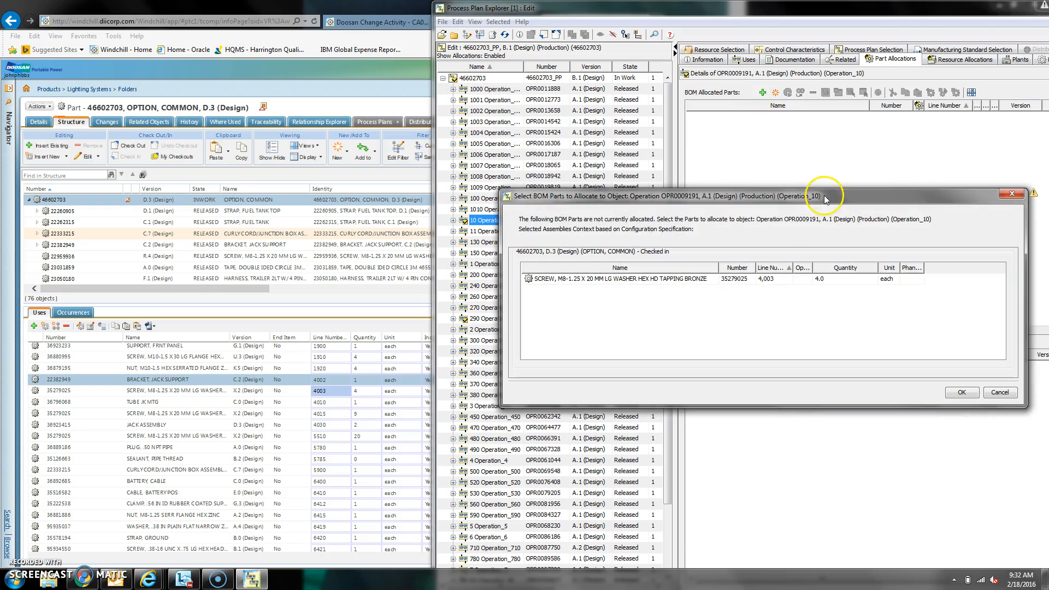
left_click(619, 280)
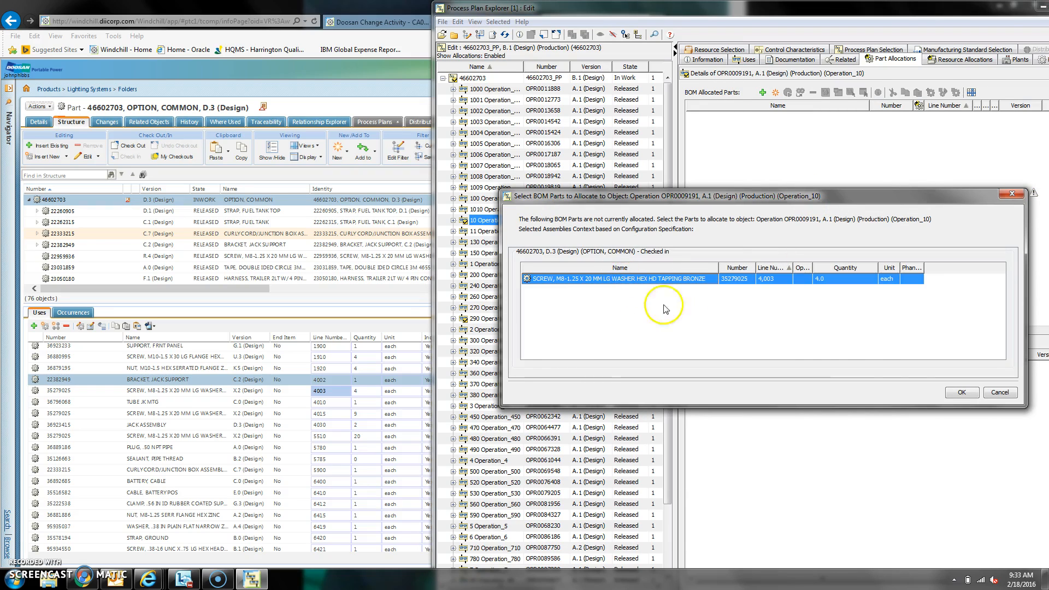
left_click(962, 393)
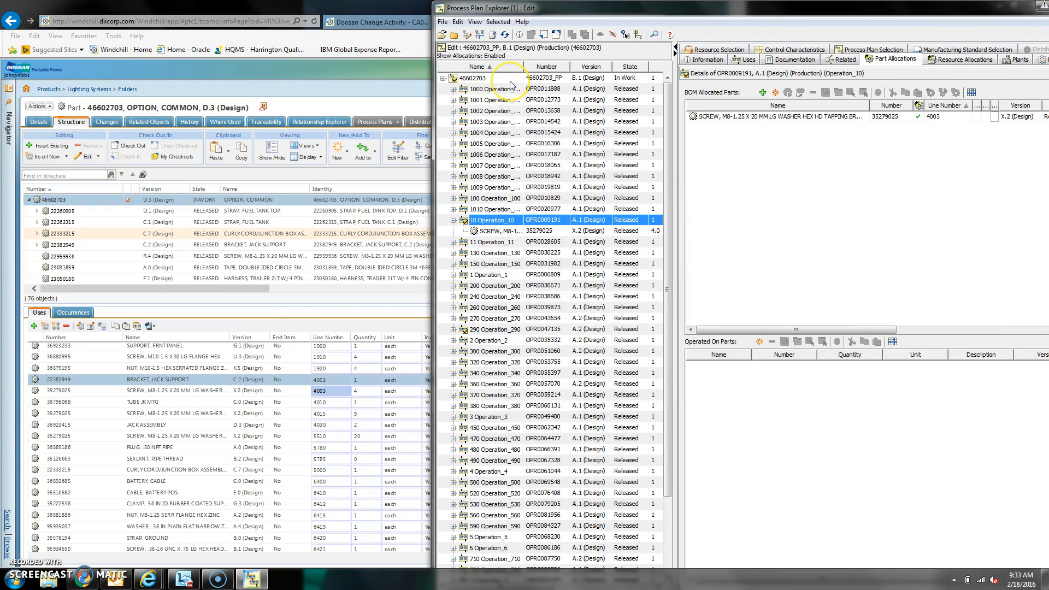
Check in process plan 46602703_PP together with its checked-out child operations, leaving the check-in comment blank
left_click(486, 78)
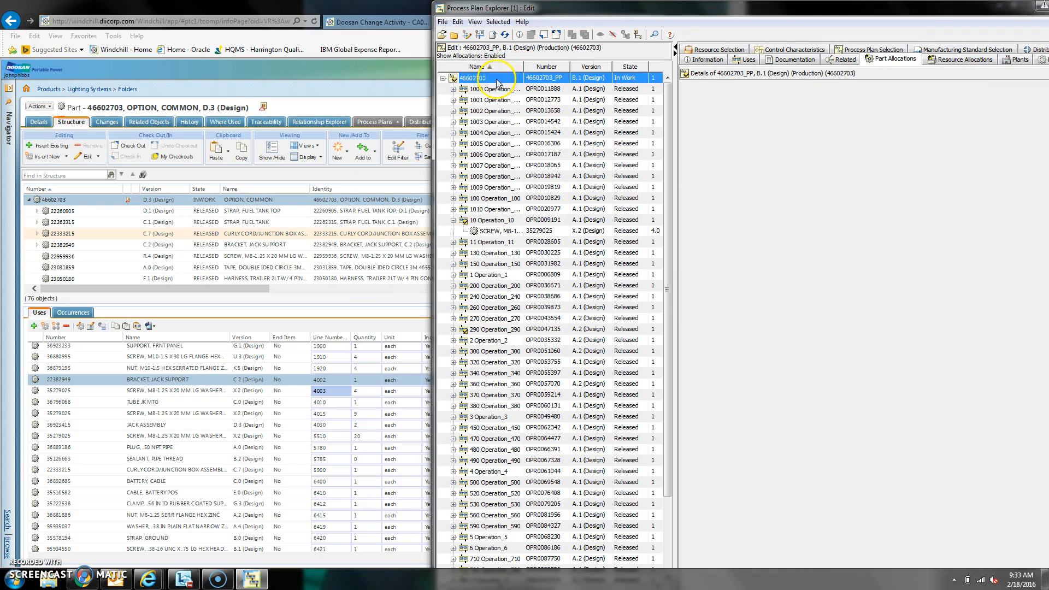
left_click(544, 35)
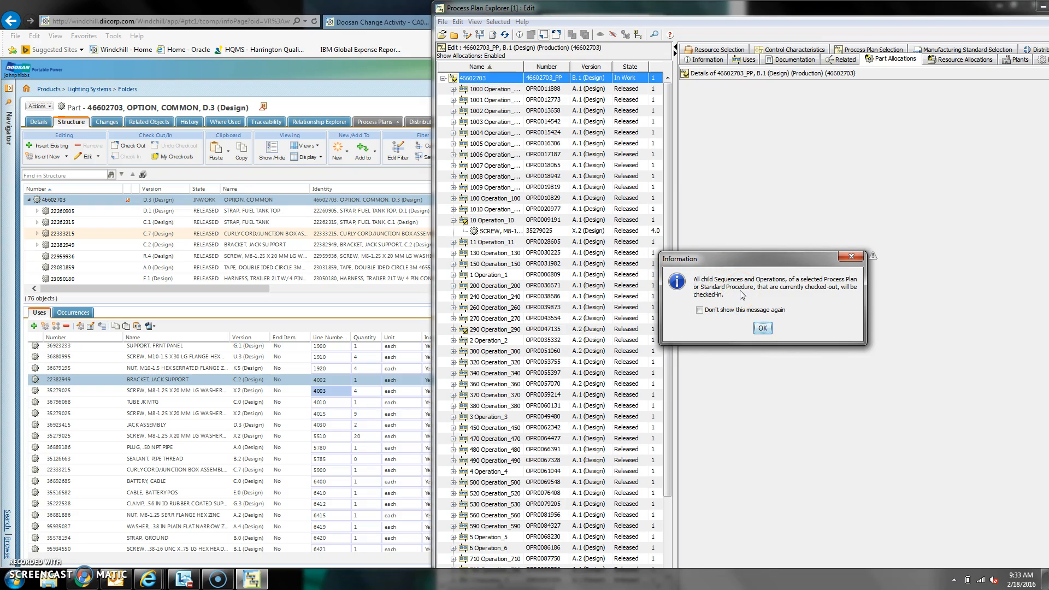
left_click(763, 328)
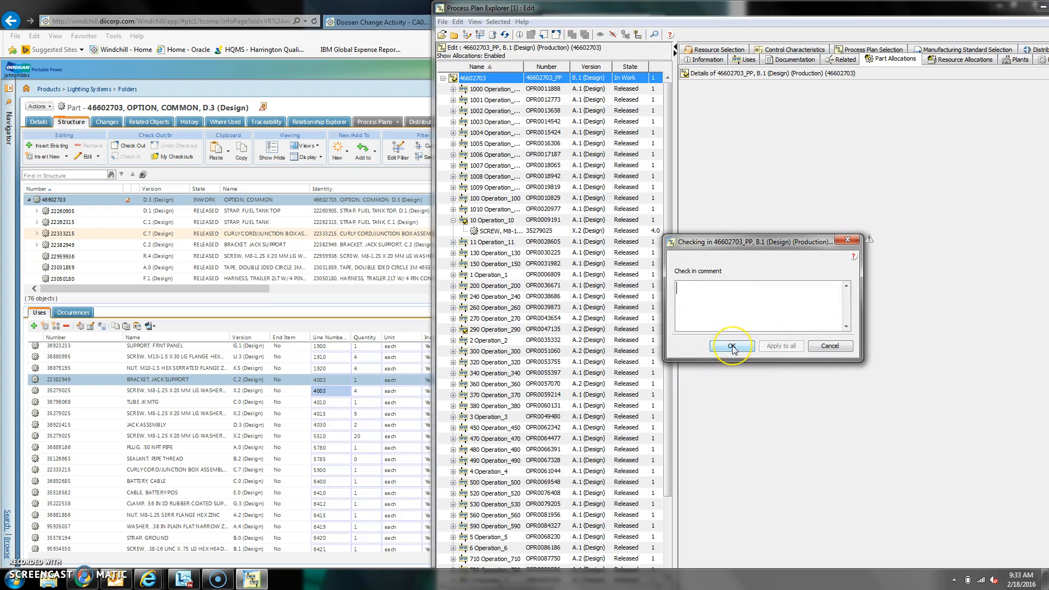
left_click(733, 347)
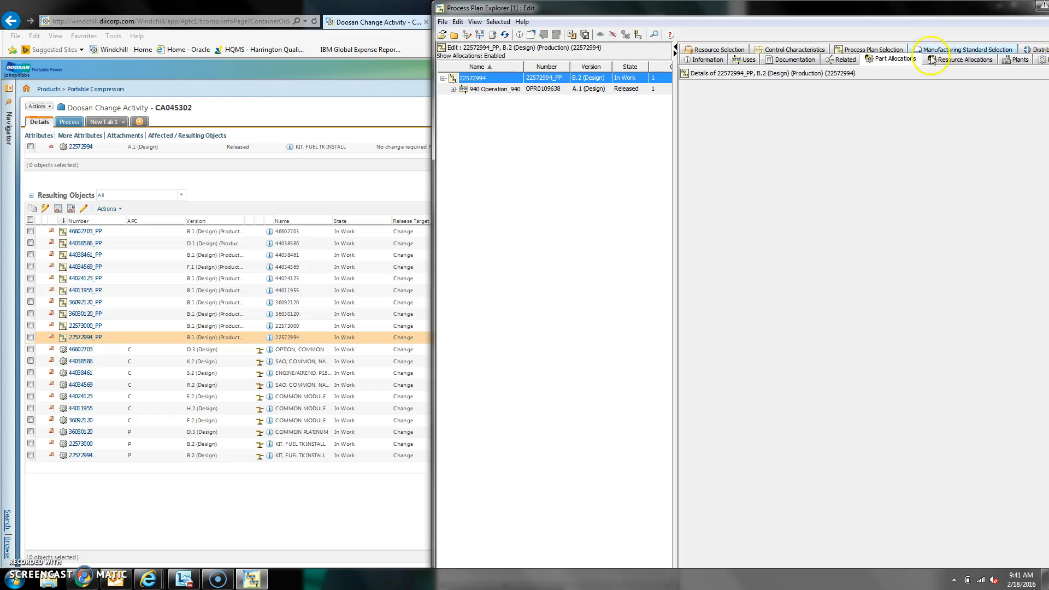
Close Process Plan Explorer and complete the Manufacturing Engineering Routing task for change notice CN041202 from the Windchill home page
left_click_drag(927, 15, 834, 18)
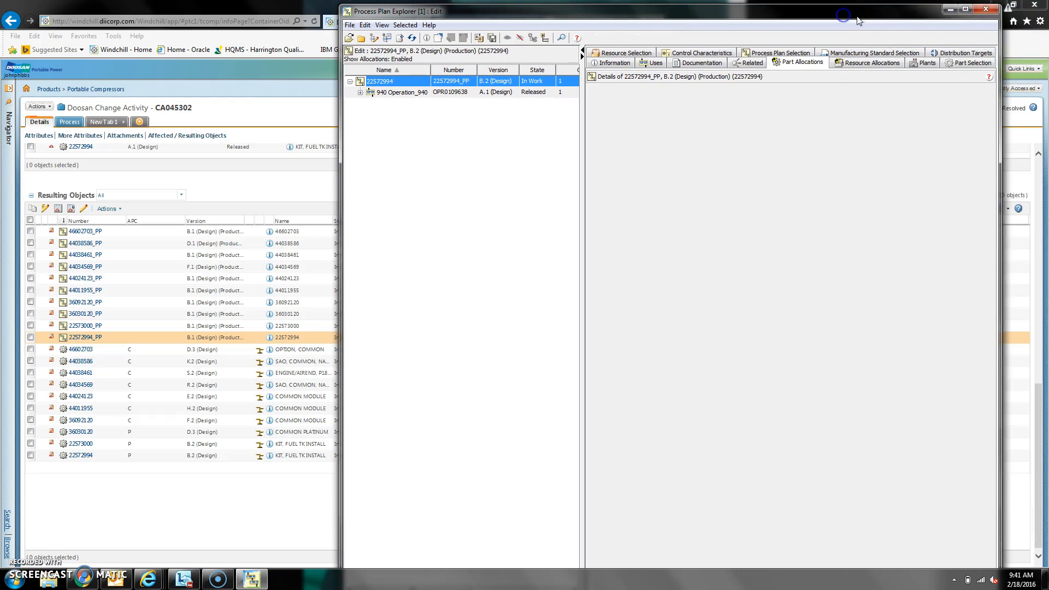
left_click(987, 10)
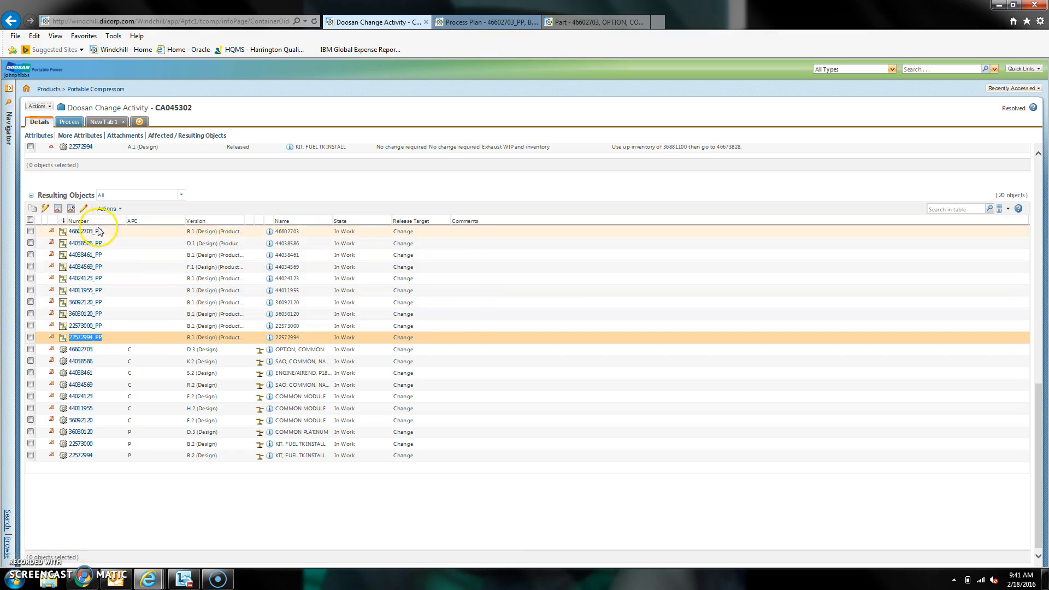
left_click(27, 88)
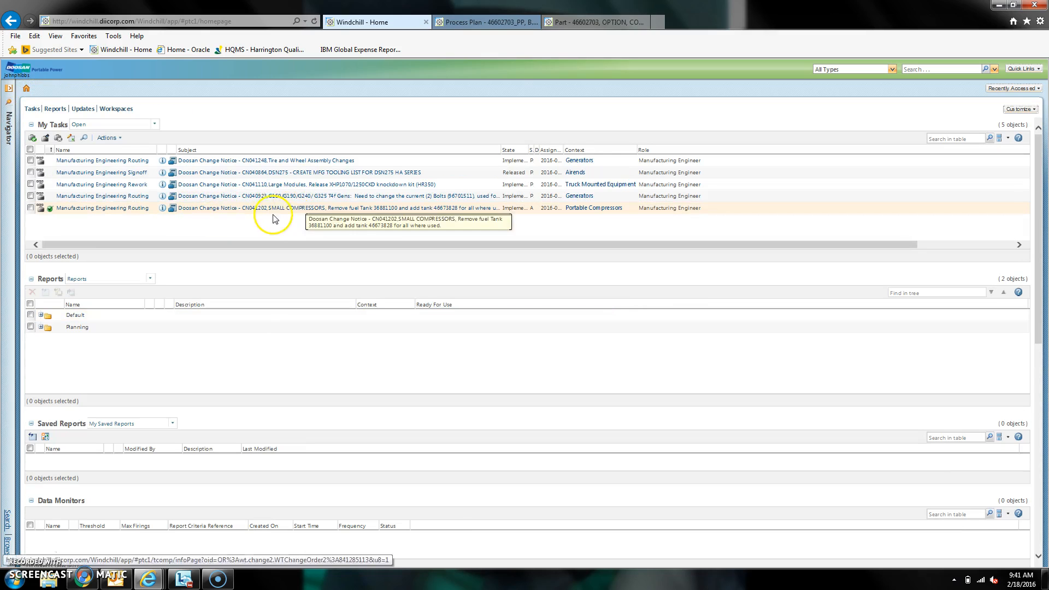
left_click(129, 210)
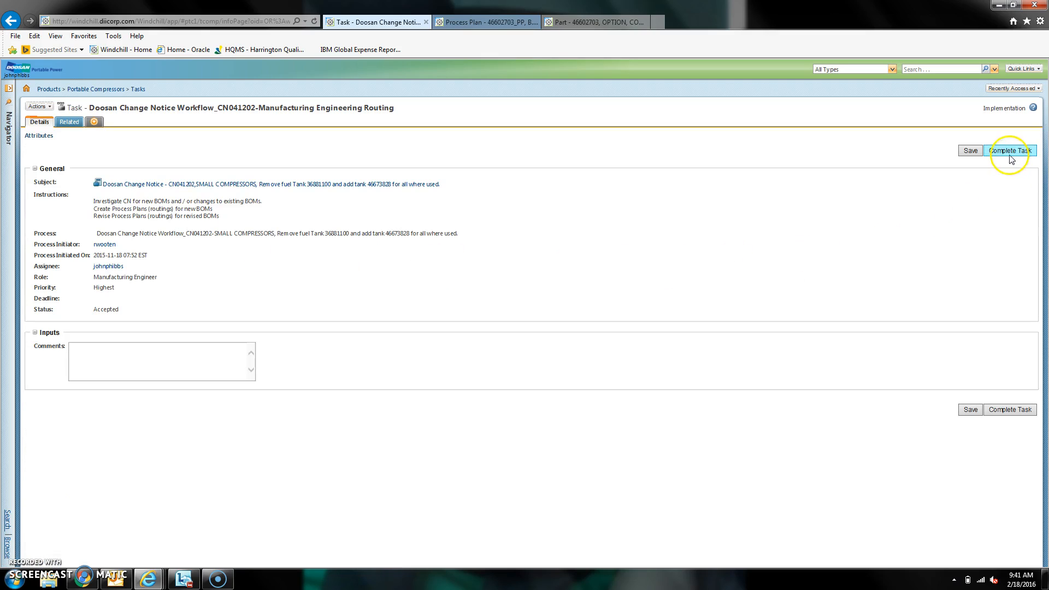
left_click(1010, 155)
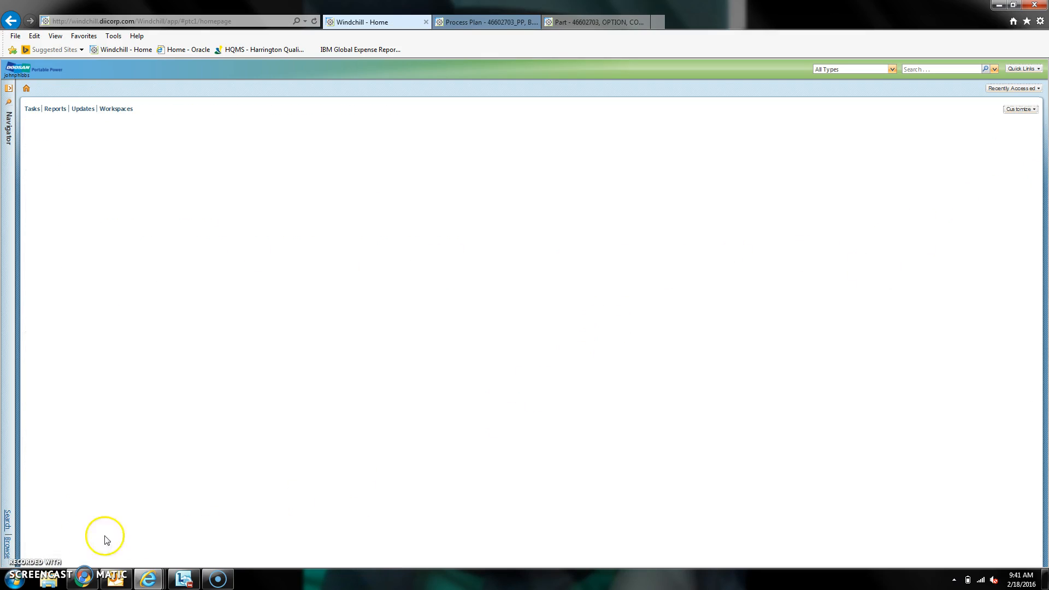